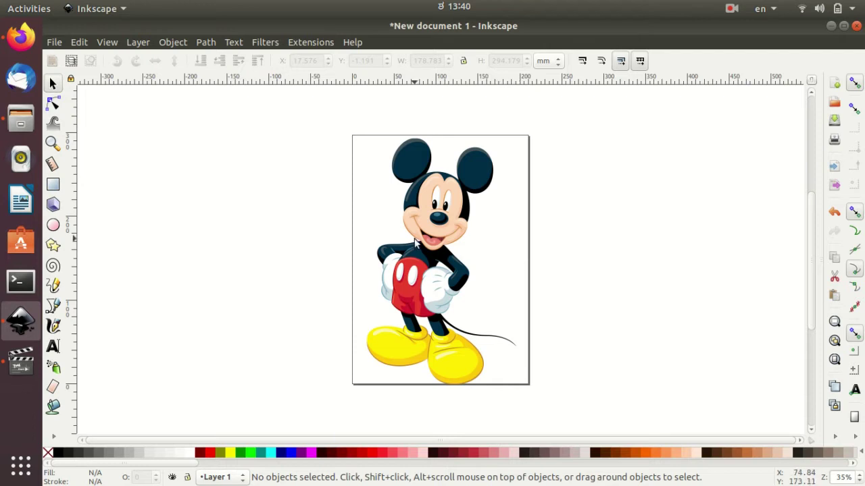
- Nudge the Mickey bitmap slightly on the page, deselect it, then select it again
{"action": "left_click_drag", "start_coordinate": [416, 242], "coordinate": [219, 166]}
{"action": "left_click_drag", "start_coordinate": [437, 220], "coordinate": [437, 214]}
{"action": "left_click", "coordinate": [598, 210]}
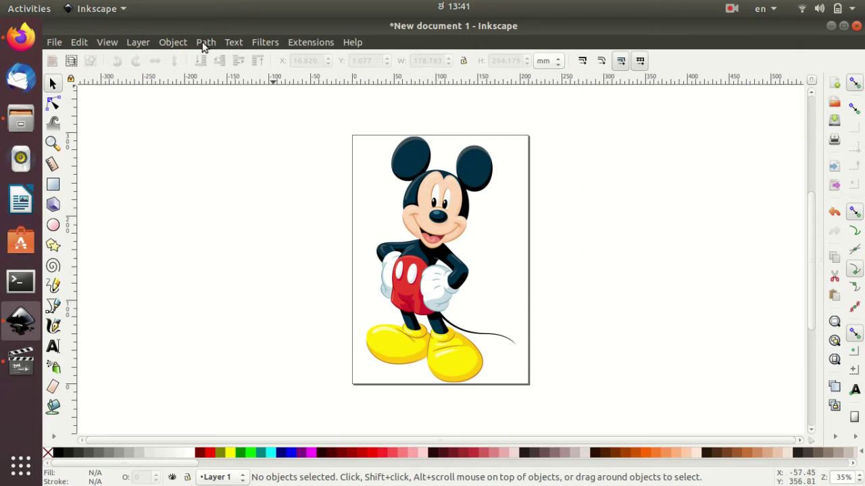
{"action": "left_click", "coordinate": [433, 233]}
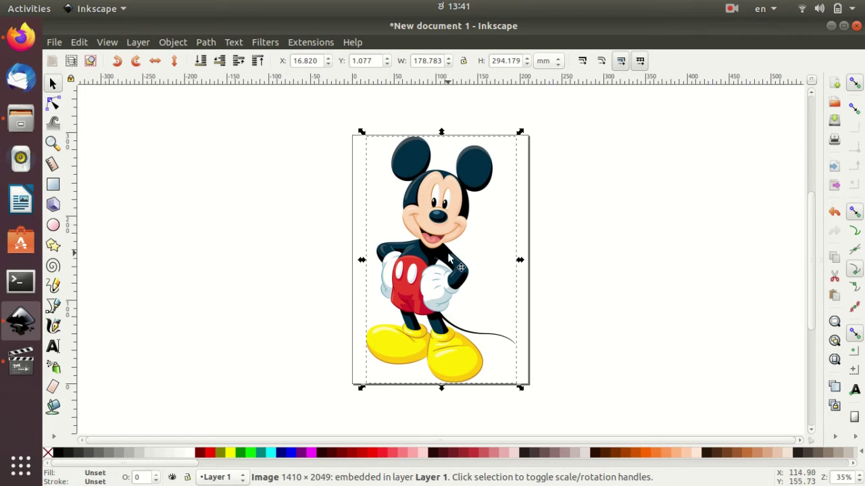
- Bring up the Trace Bitmap settings and browse its options and credits pages
{"action": "left_click", "coordinate": [211, 43]}
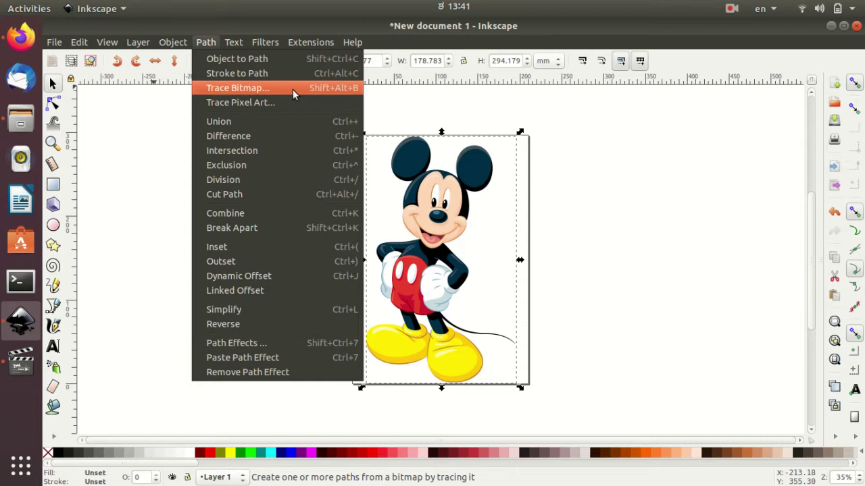
{"action": "left_click", "coordinate": [292, 89]}
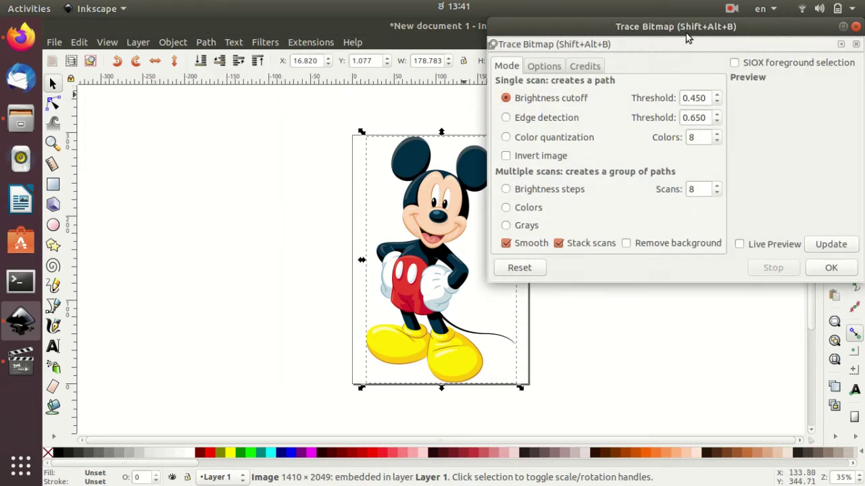
{"action": "mouse_move", "coordinate": [690, 25]}
{"action": "left_mouse_down"}
{"action": "mouse_move", "coordinate": [641, 46]}
{"action": "mouse_move", "coordinate": [674, 22]}
{"action": "left_mouse_up"}
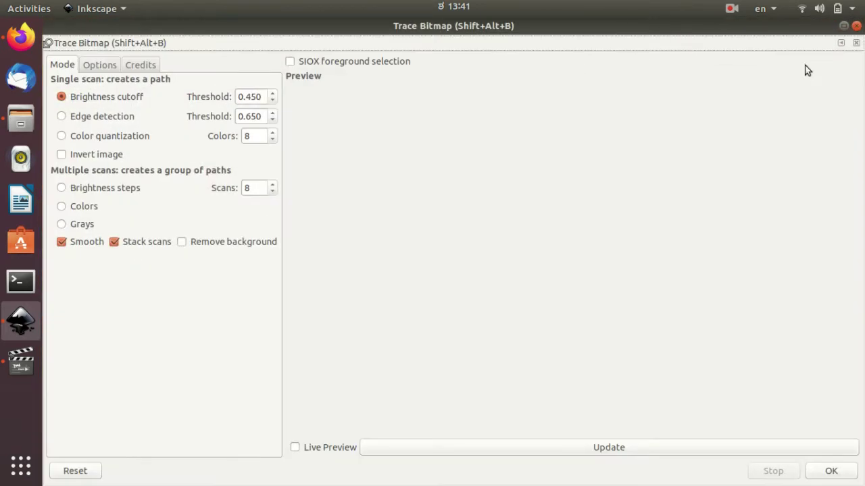
{"action": "left_click", "coordinate": [843, 25]}
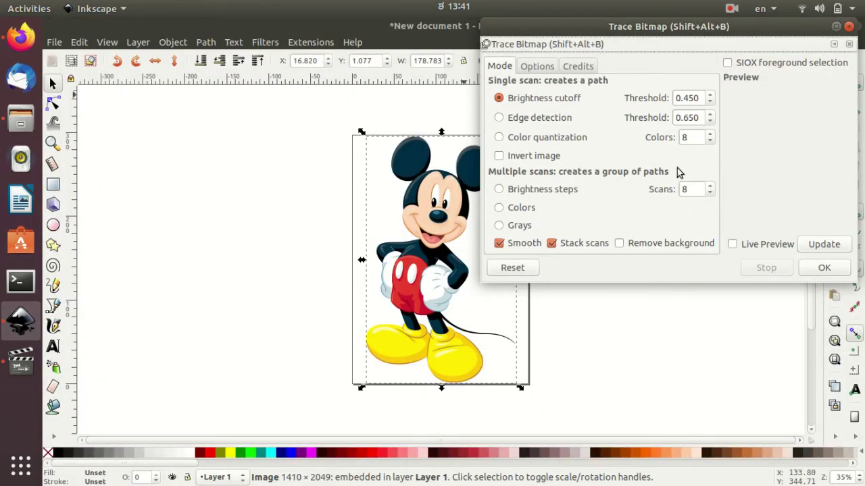
{"action": "left_click", "coordinate": [541, 70]}
{"action": "left_click", "coordinate": [576, 69]}
{"action": "left_click", "coordinate": [548, 70]}
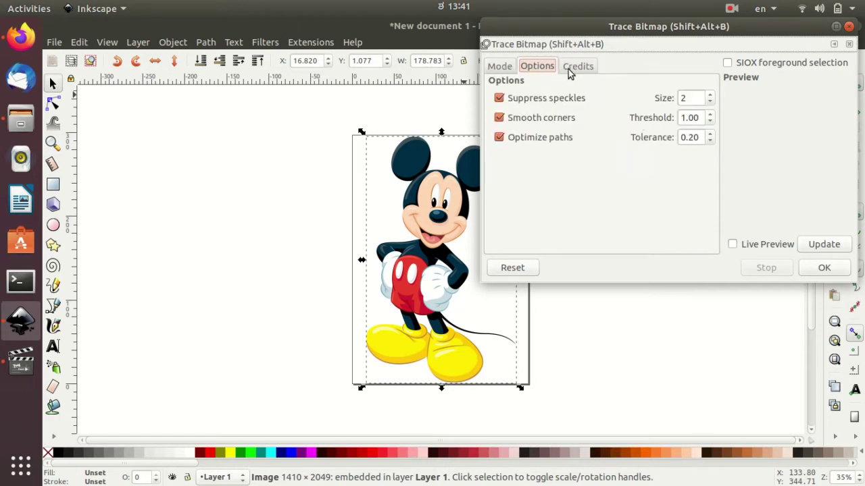
{"action": "left_click", "coordinate": [542, 73]}
{"action": "left_click", "coordinate": [501, 70]}
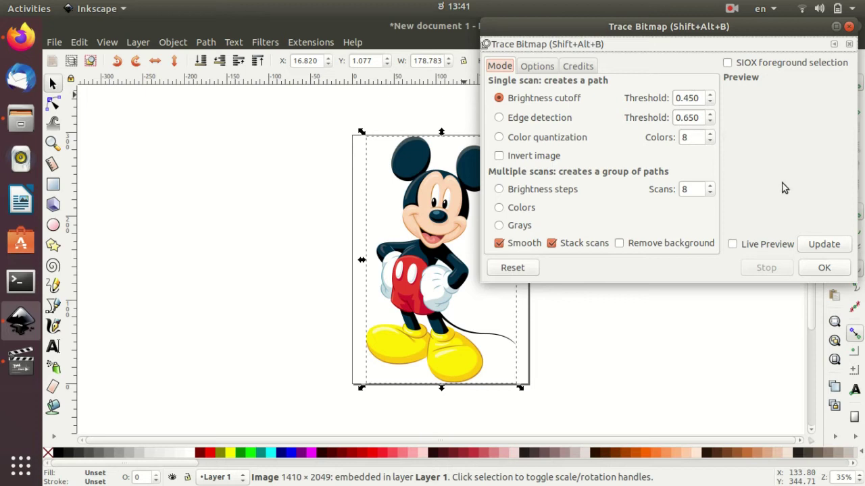
- Trace Mickey with brightness cutoff 0.450 and move the black silhouette left of the page
{"action": "left_click", "coordinate": [830, 244]}
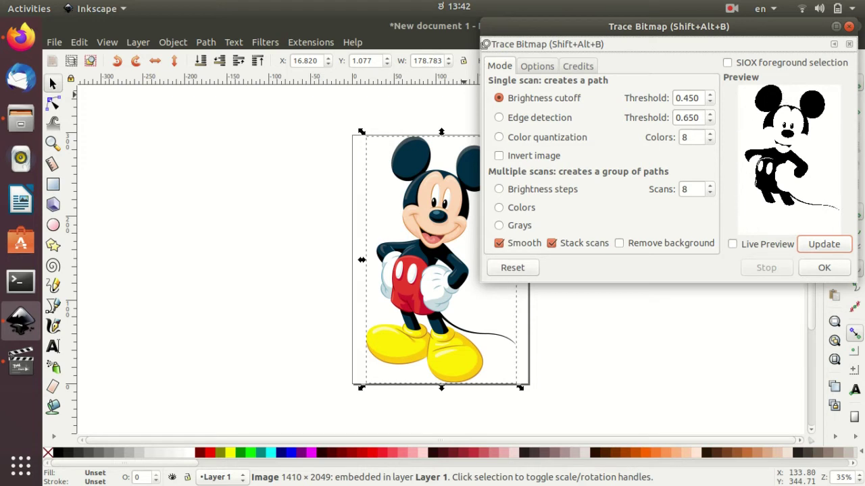
{"action": "left_click", "coordinate": [824, 269]}
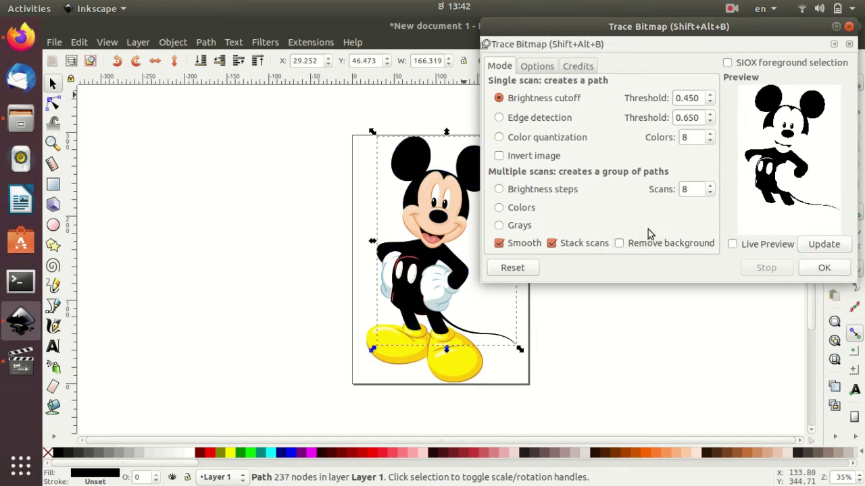
{"action": "left_click_drag", "start_coordinate": [447, 203], "coordinate": [217, 218]}
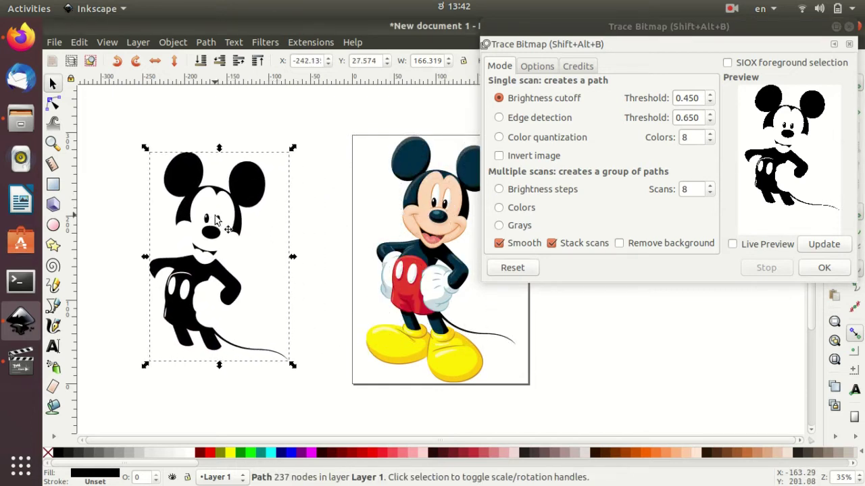
{"action": "left_click", "coordinate": [856, 27]}
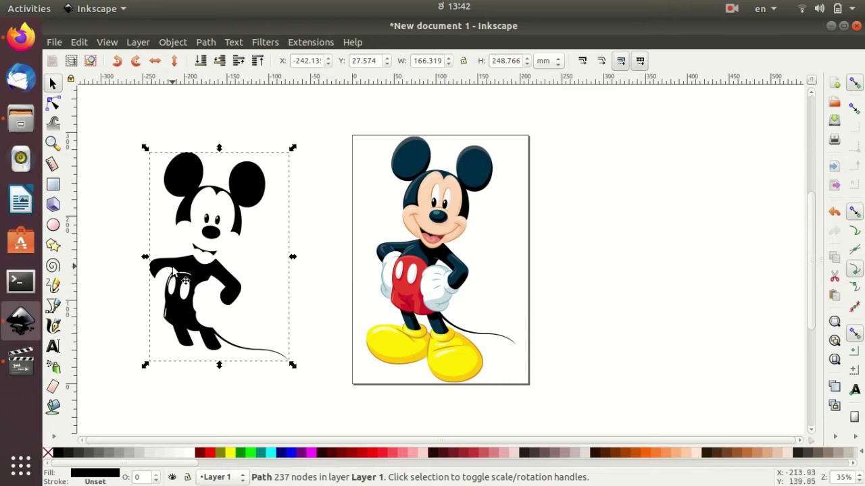
- Preview an edge-detection trace of the selected Mickey bitmap in Trace Bitmap
{"action": "left_click_drag", "start_coordinate": [206, 273], "coordinate": [215, 270]}
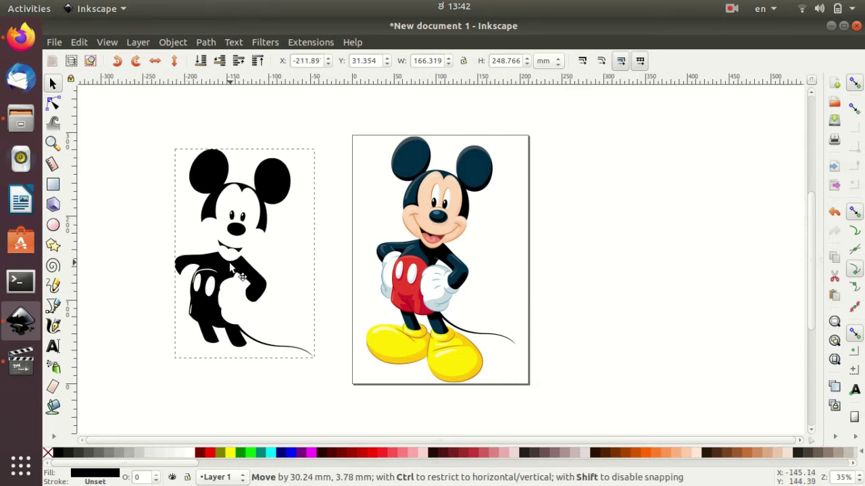
{"action": "left_click", "coordinate": [206, 43]}
{"action": "left_click", "coordinate": [230, 88]}
{"action": "left_click", "coordinate": [535, 118]}
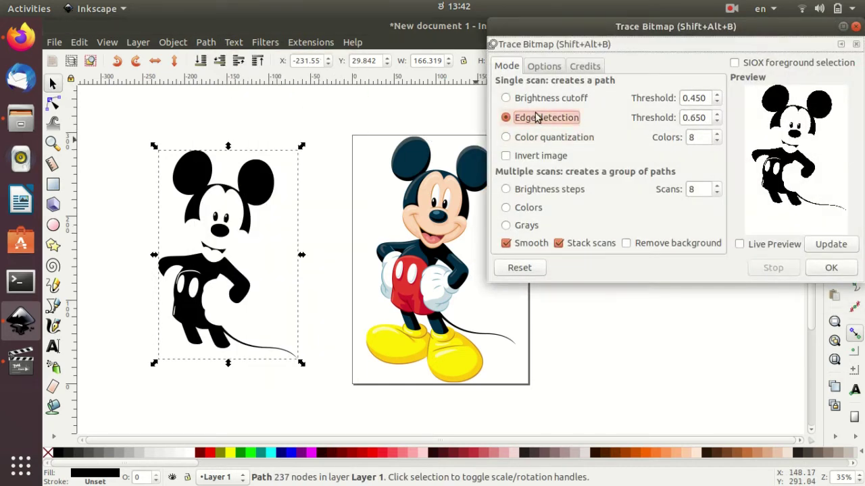
{"action": "left_click", "coordinate": [835, 247]}
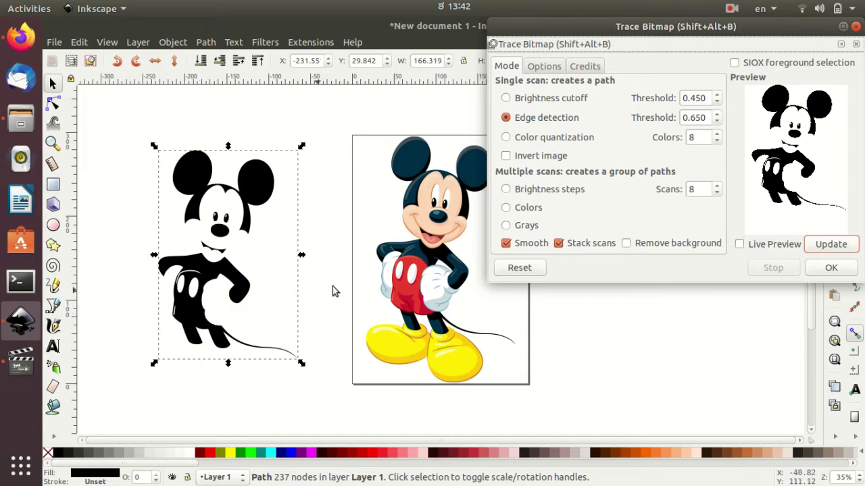
{"action": "left_click", "coordinate": [423, 271]}
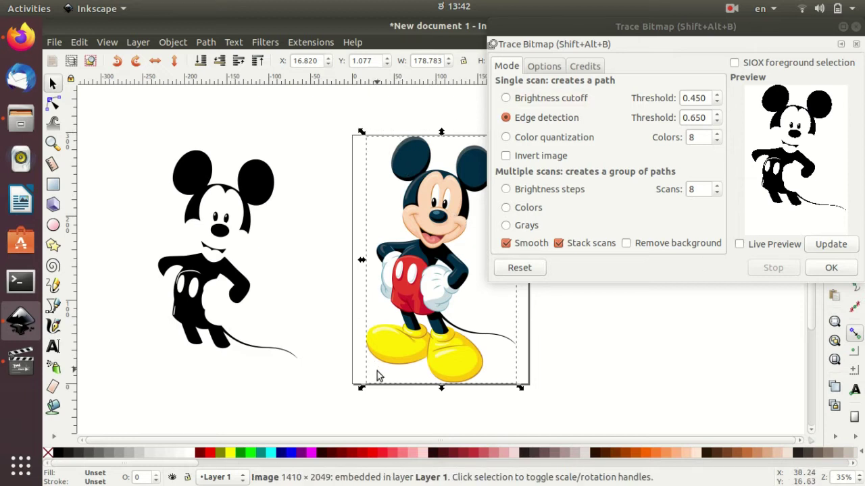
{"action": "left_click", "coordinate": [825, 244]}
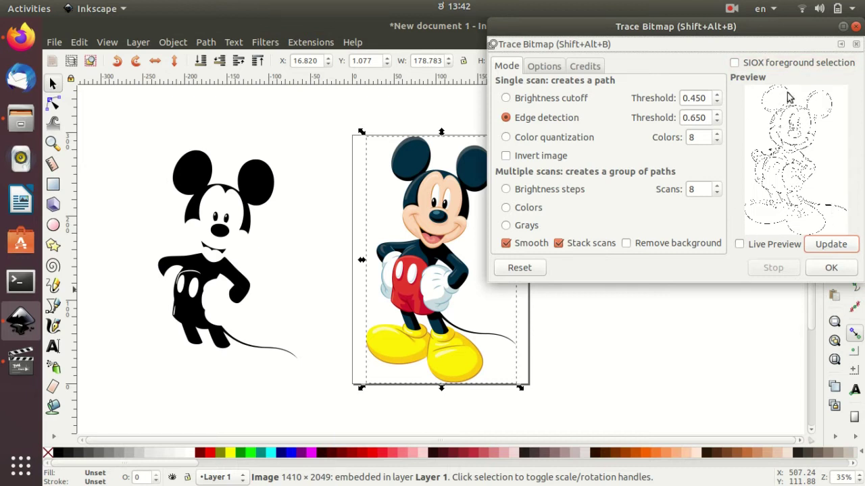
- Set the edge-detection threshold to 0.060, trace, and place the outline beside the silhouette
{"action": "double_click", "coordinate": [717, 121]}
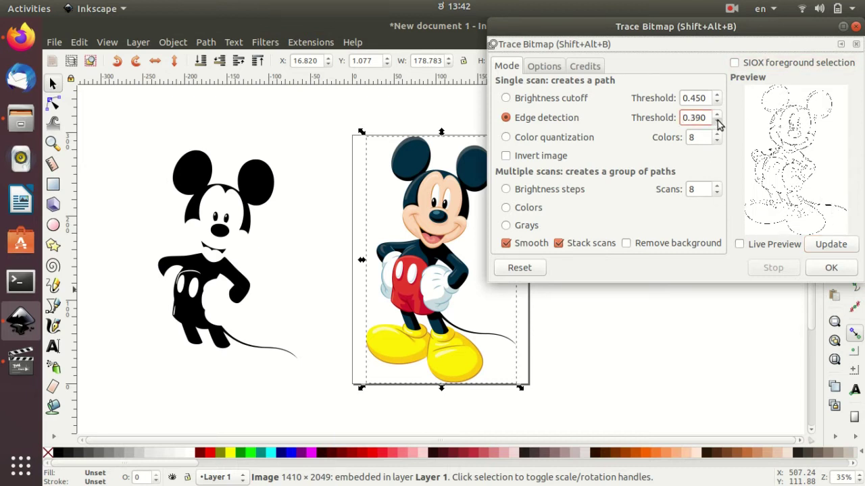
{"action": "left_click", "coordinate": [717, 102]}
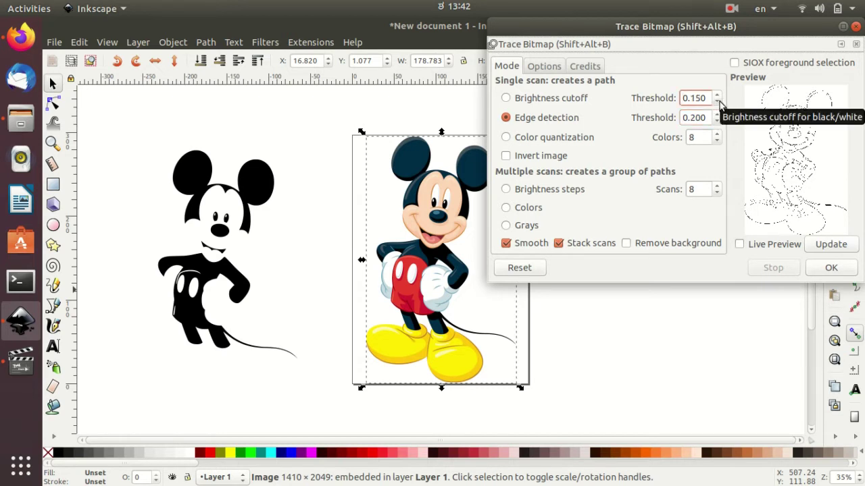
{"action": "double_click", "coordinate": [718, 122]}
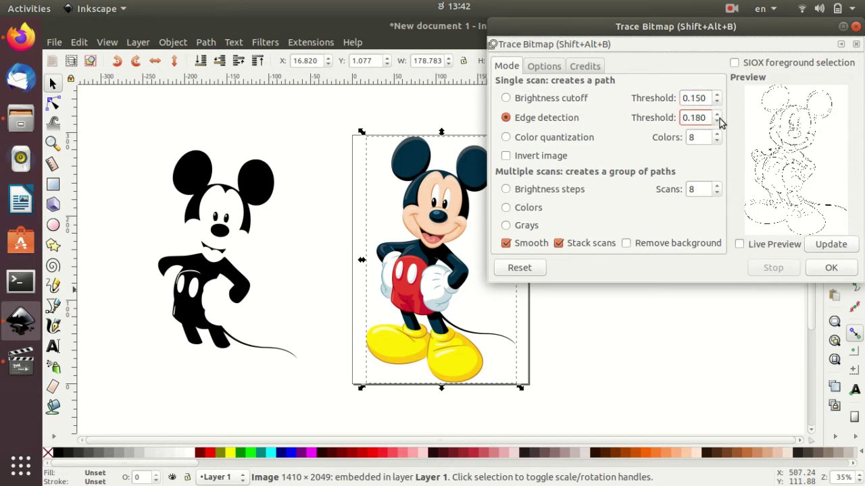
{"action": "left_click", "coordinate": [719, 115]}
{"action": "left_click", "coordinate": [719, 115]}
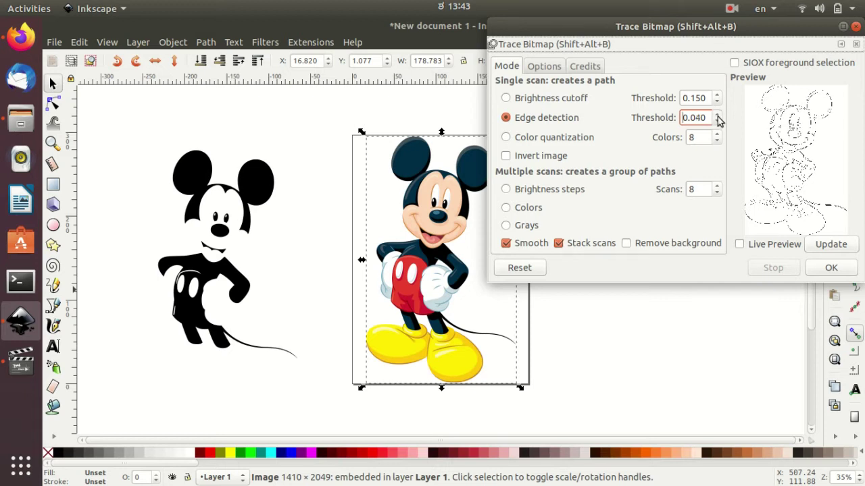
{"action": "left_click", "coordinate": [831, 244]}
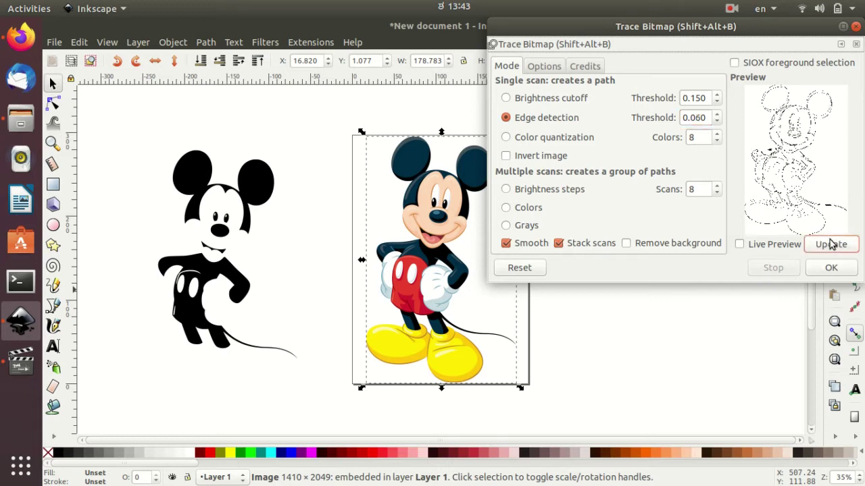
{"action": "left_click", "coordinate": [843, 269]}
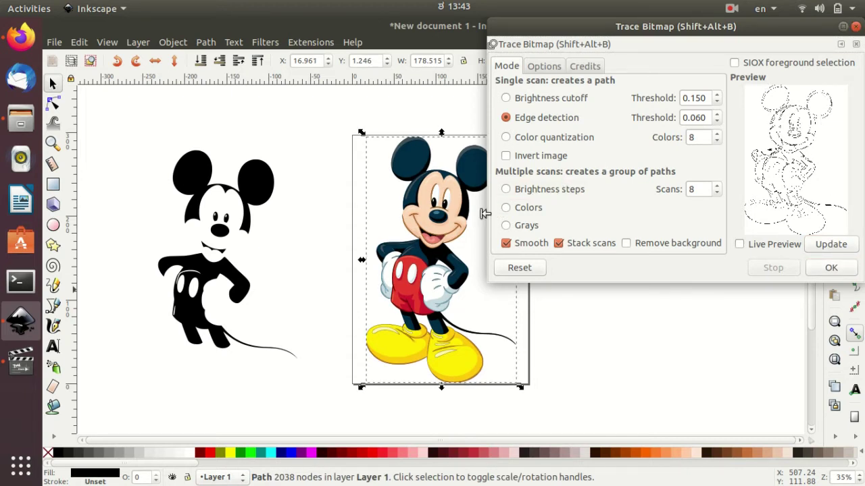
{"action": "mouse_move", "coordinate": [403, 236]}
{"action": "left_mouse_down"}
{"action": "mouse_move", "coordinate": [138, 237]}
{"action": "mouse_move", "coordinate": [348, 235]}
{"action": "left_mouse_up"}
{"action": "left_click", "coordinate": [856, 43]}
{"action": "left_click_drag", "start_coordinate": [203, 196], "coordinate": [142, 191]}
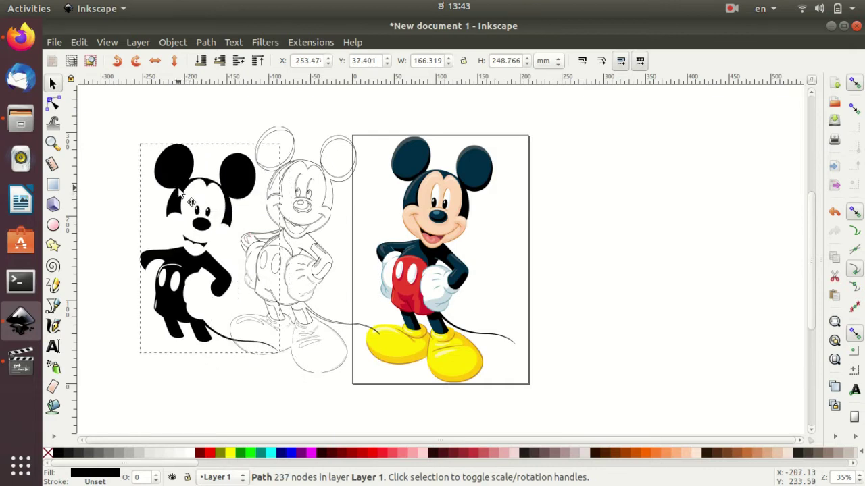
- Move the outline trace far left and preview a 3-colour quantization trace of Mickey
{"action": "mouse_move", "coordinate": [302, 207]}
{"action": "left_mouse_down"}
{"action": "mouse_move", "coordinate": [174, 210]}
{"action": "mouse_move", "coordinate": [169, 222]}
{"action": "mouse_move", "coordinate": [293, 230]}
{"action": "left_mouse_up"}
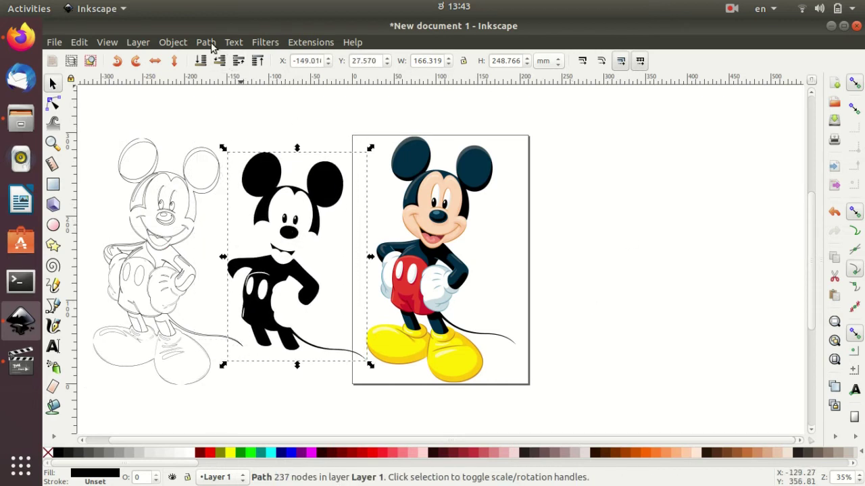
{"action": "left_click", "coordinate": [419, 196]}
{"action": "left_click", "coordinate": [206, 41]}
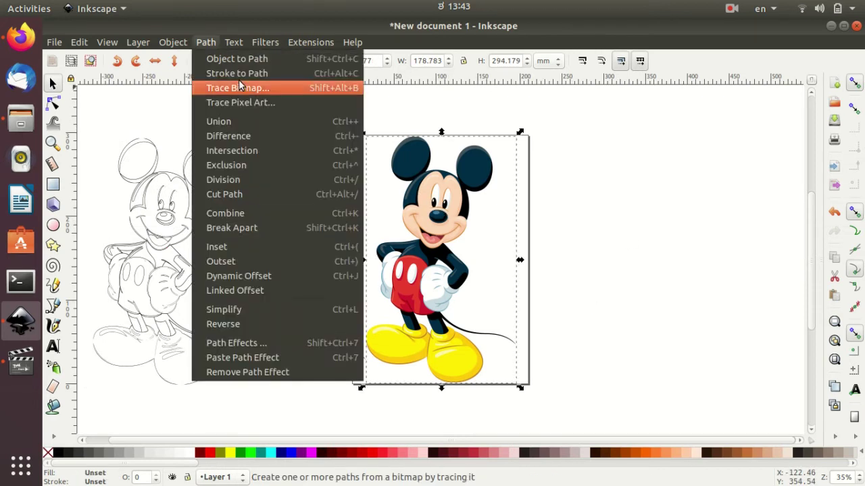
{"action": "left_click", "coordinate": [249, 92]}
{"action": "left_click", "coordinate": [565, 138]}
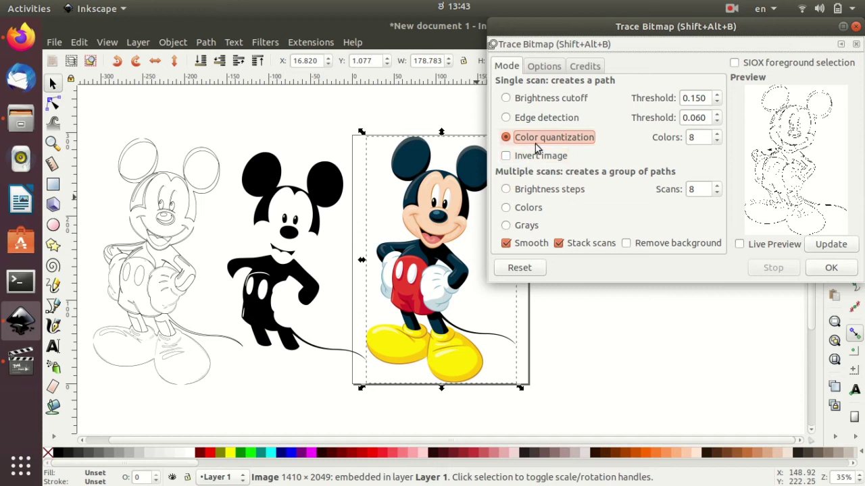
{"action": "left_click", "coordinate": [717, 141]}
{"action": "type", "text": "3"}
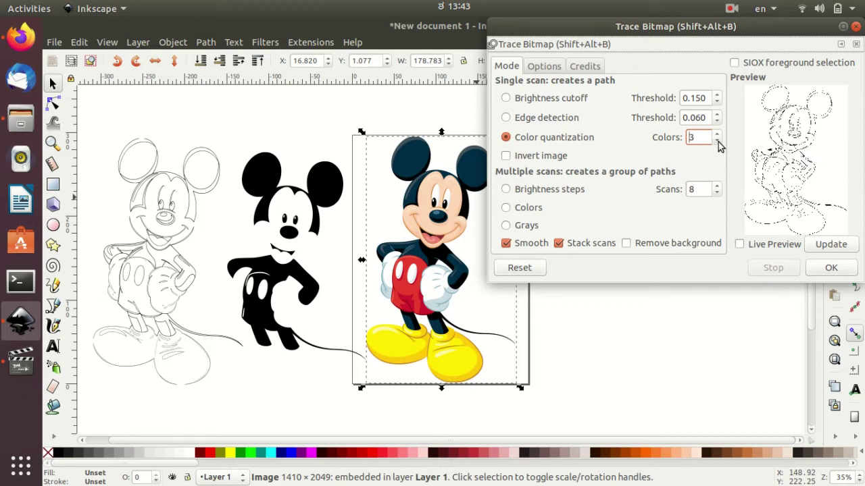
{"action": "left_click", "coordinate": [833, 247]}
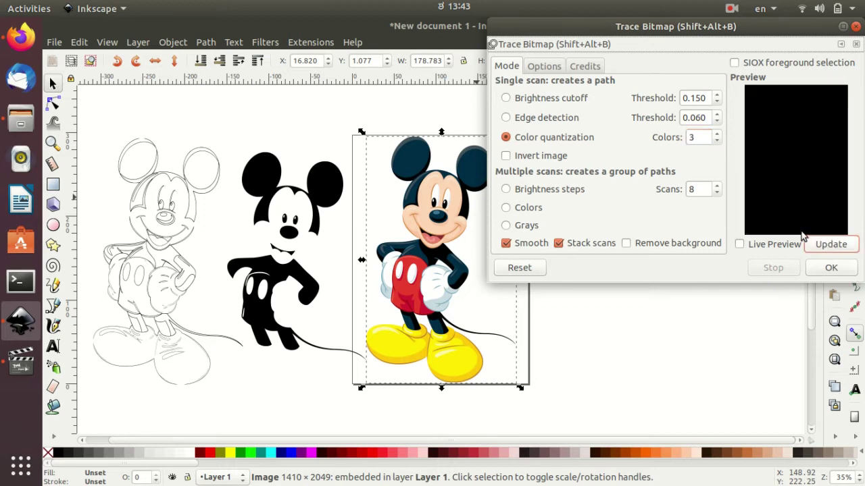
- Raise the colours to 6, trace, and drag the new path left off the bitmap
{"action": "left_click", "coordinate": [717, 134]}
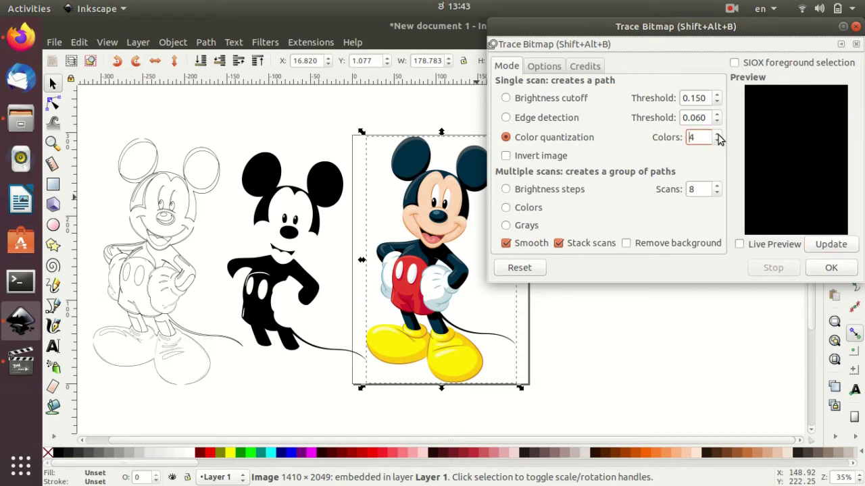
{"action": "left_click", "coordinate": [717, 134]}
{"action": "left_click", "coordinate": [832, 244]}
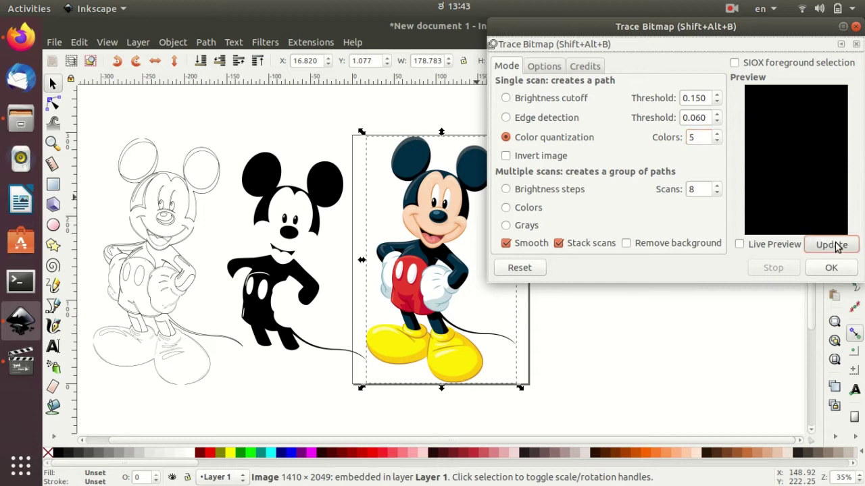
{"action": "left_click", "coordinate": [718, 140]}
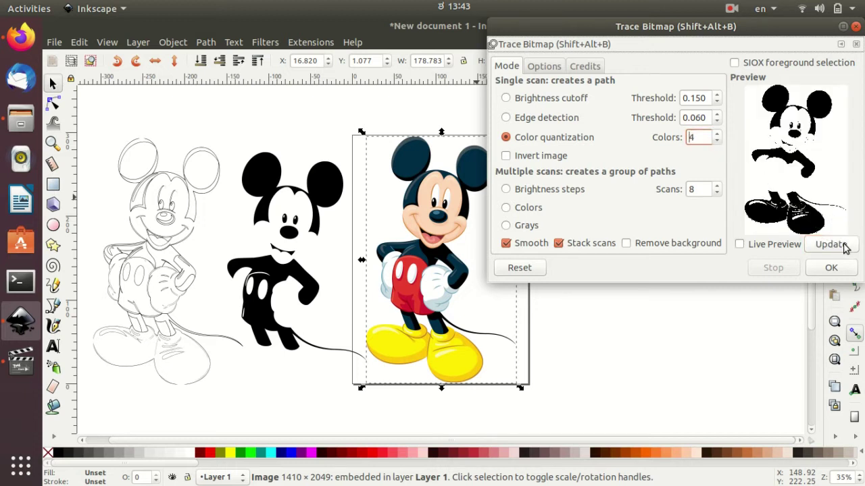
{"action": "left_click", "coordinate": [718, 135]}
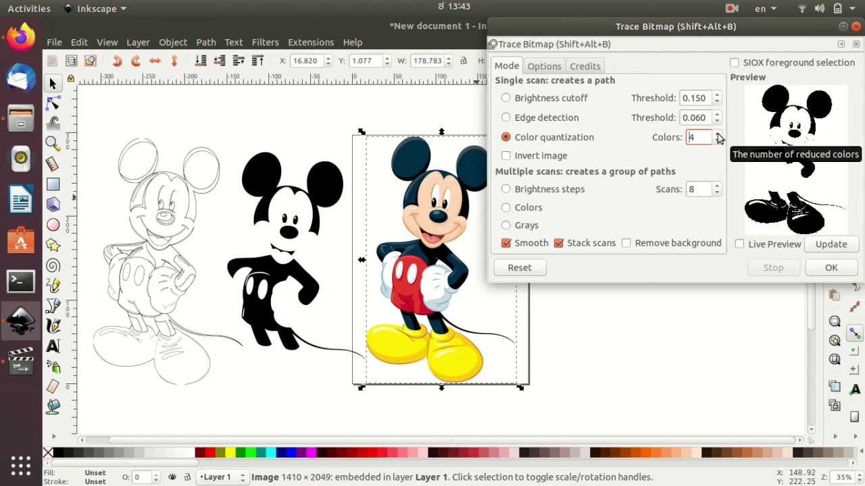
{"action": "left_click", "coordinate": [831, 244]}
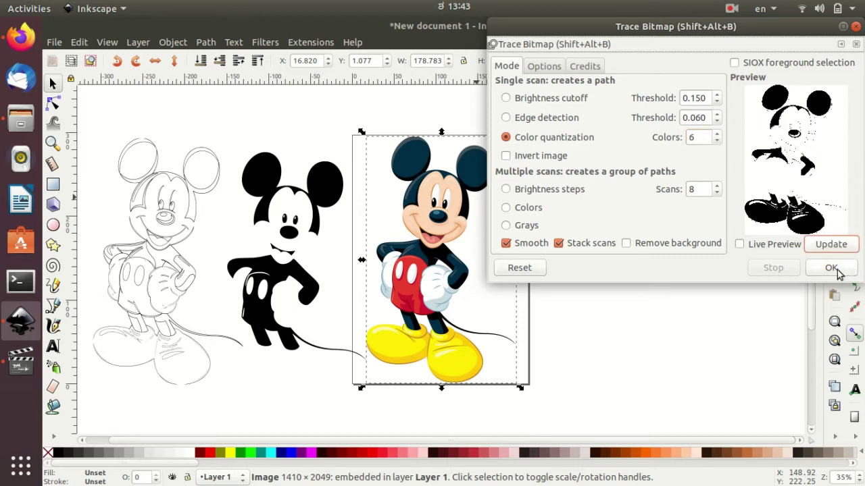
{"action": "left_click", "coordinate": [831, 269]}
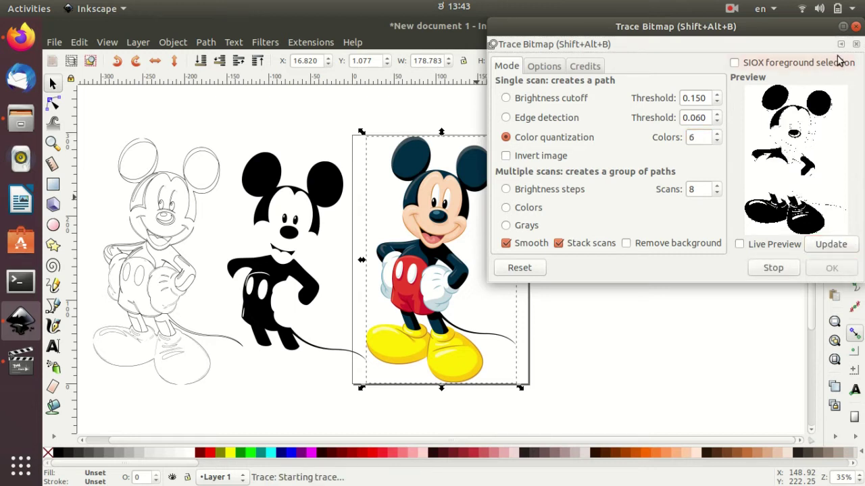
{"action": "left_click_drag", "start_coordinate": [446, 267], "coordinate": [303, 275]}
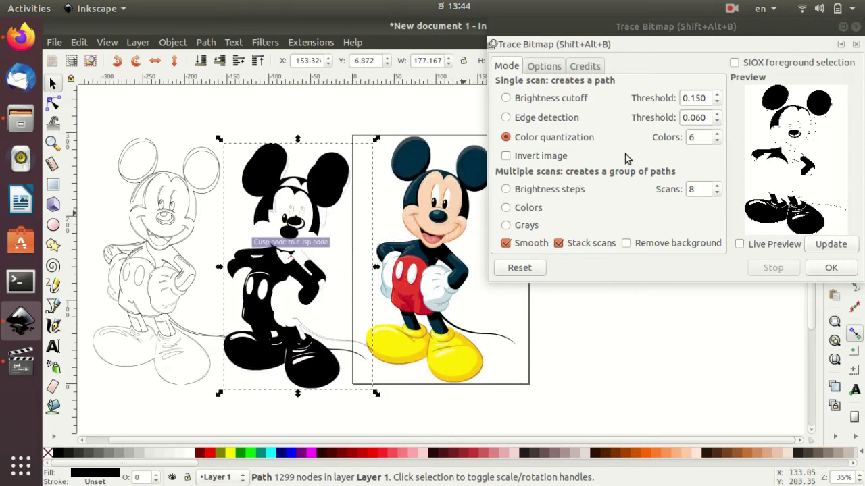
{"action": "left_click", "coordinate": [855, 27]}
{"action": "key", "text": "ctrl+v"}
- Move the old 237-node solid-black trace to the right and delete it
{"action": "left_click_drag", "start_coordinate": [390, 228], "coordinate": [635, 248]}
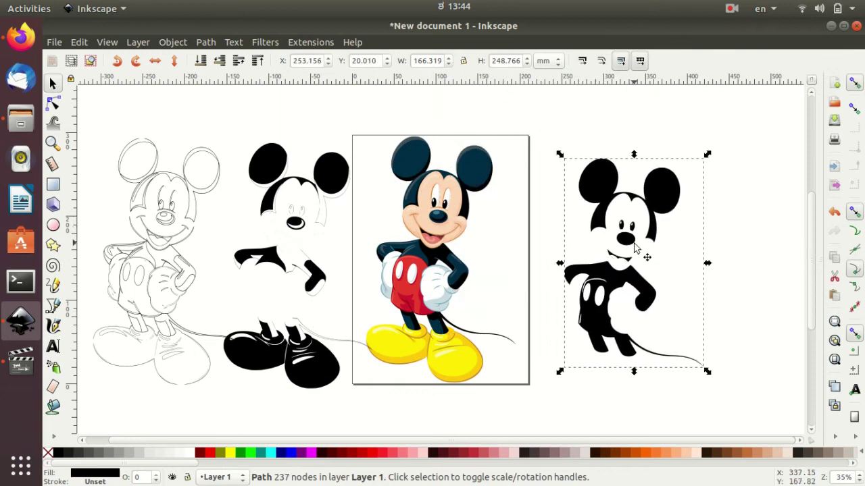
{"action": "mouse_move", "coordinate": [272, 242]}
{"action": "left_mouse_down"}
{"action": "mouse_move", "coordinate": [277, 224]}
{"action": "mouse_move", "coordinate": [284, 233]}
{"action": "left_mouse_up"}
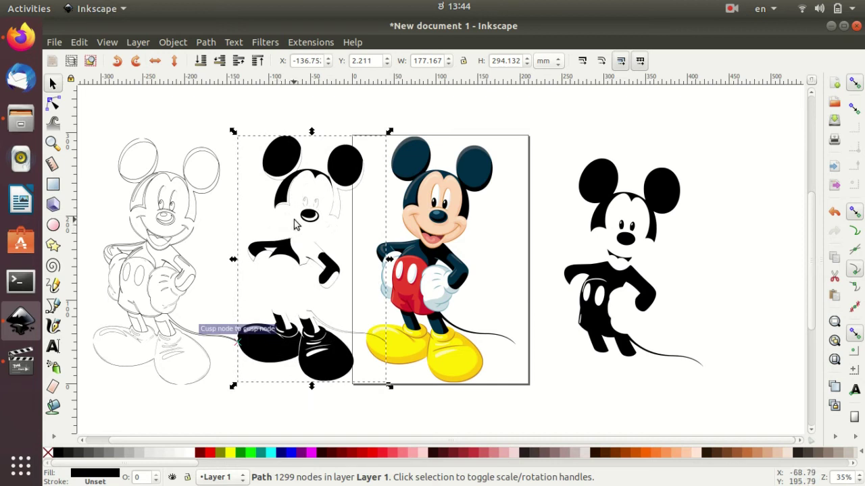
{"action": "left_click", "coordinate": [627, 241]}
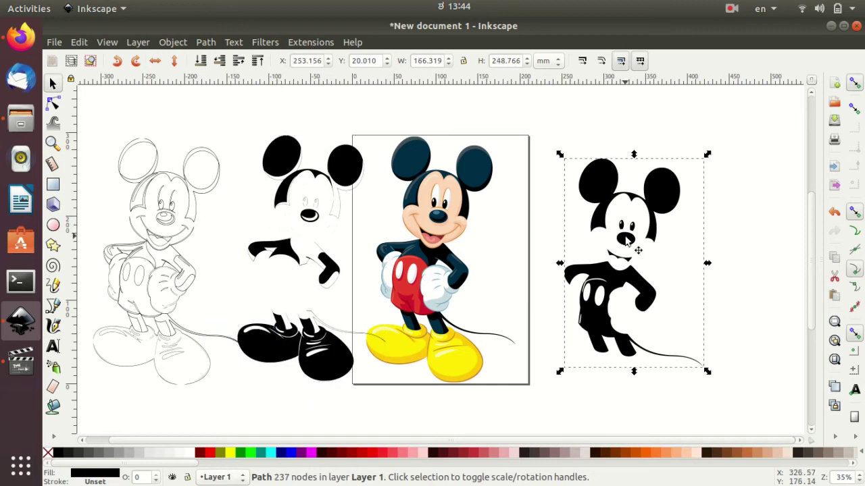
{"action": "key", "text": "Delete"}
- Lay the detailed trace over the pencil sketch on the left and select both
{"action": "mouse_move", "coordinate": [283, 220]}
{"action": "left_mouse_down"}
{"action": "mouse_move", "coordinate": [186, 232]}
{"action": "mouse_move", "coordinate": [143, 225]}
{"action": "left_mouse_up"}
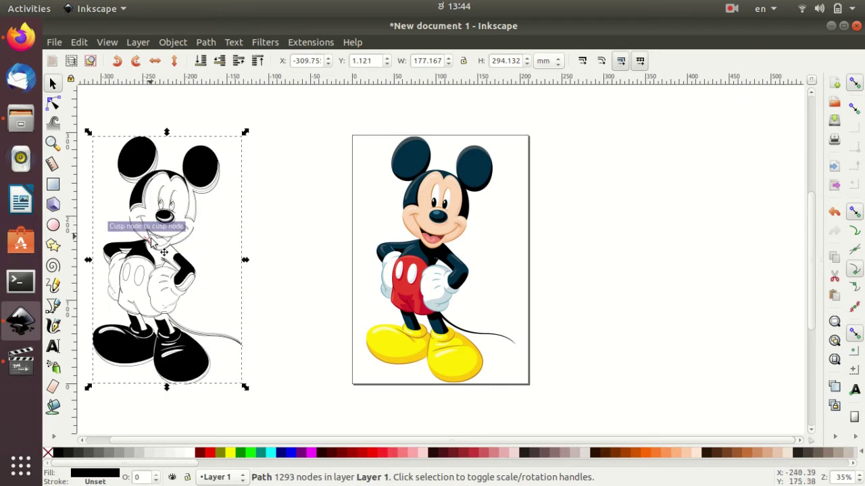
{"action": "left_click", "coordinate": [311, 220]}
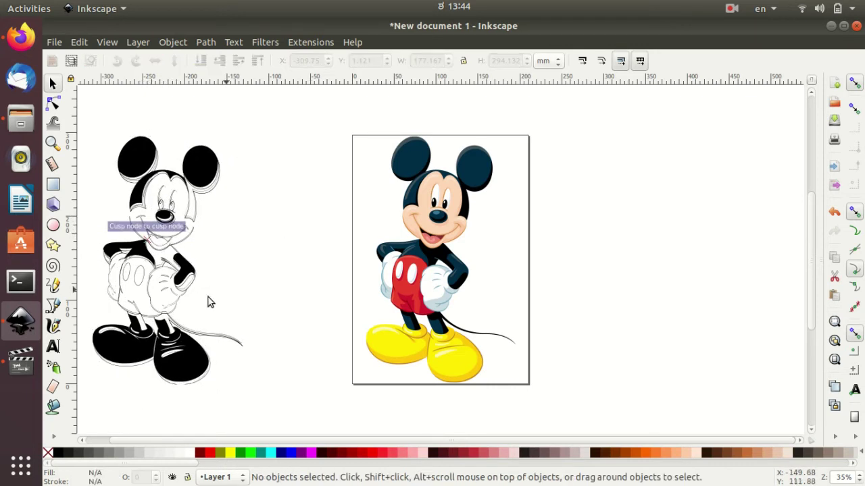
{"action": "left_click", "coordinate": [191, 217], "text": "shift"}
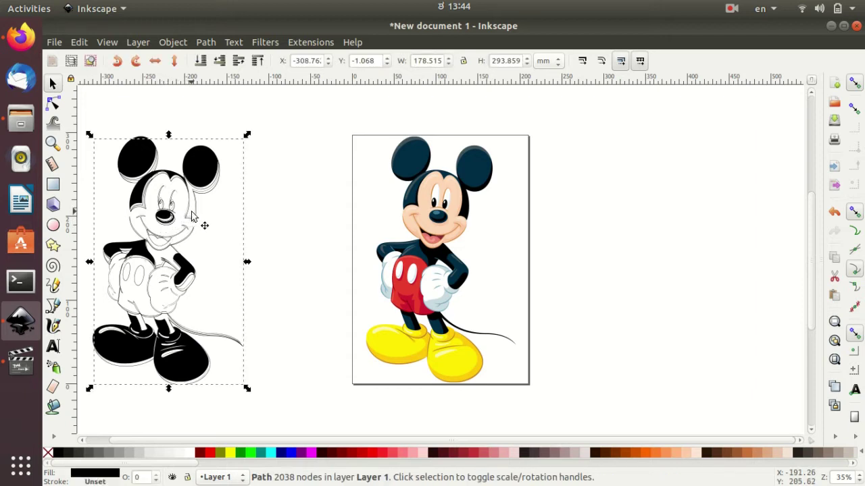
{"action": "left_click", "coordinate": [196, 174], "text": "shift"}
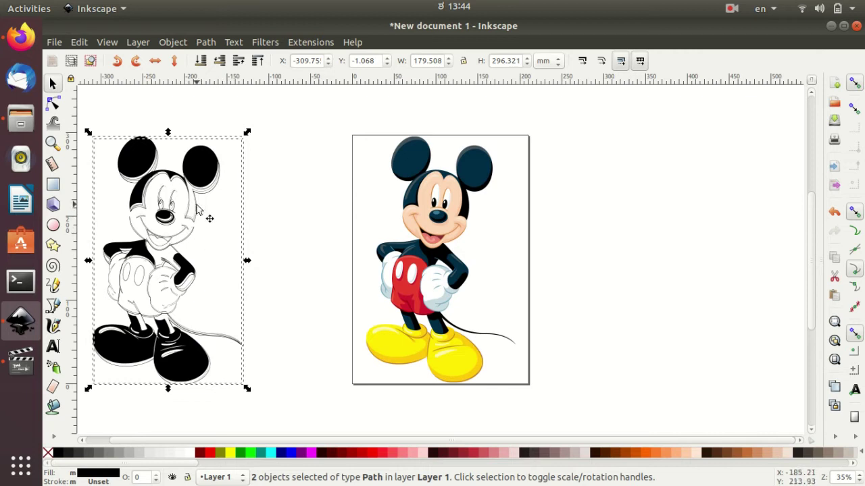
- Group the stacked trace and sketch, then shift the group and colour bitmap slightly right
{"action": "right_click", "coordinate": [204, 223]}
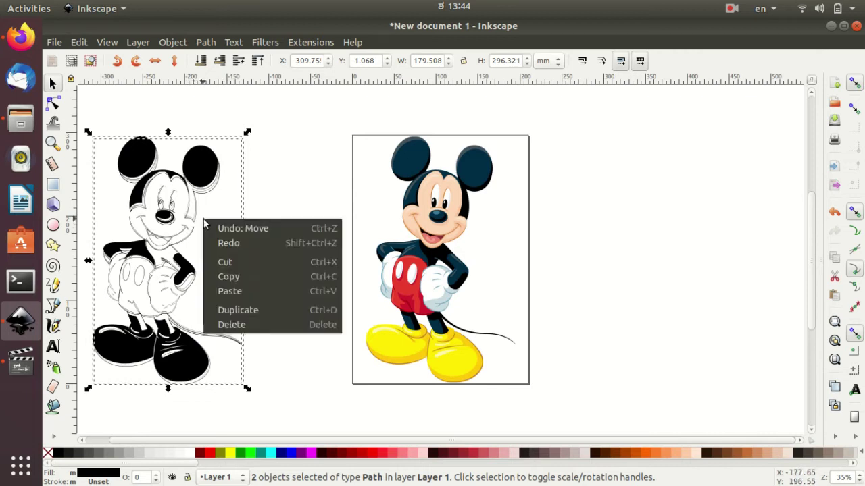
{"action": "right_click", "coordinate": [212, 187]}
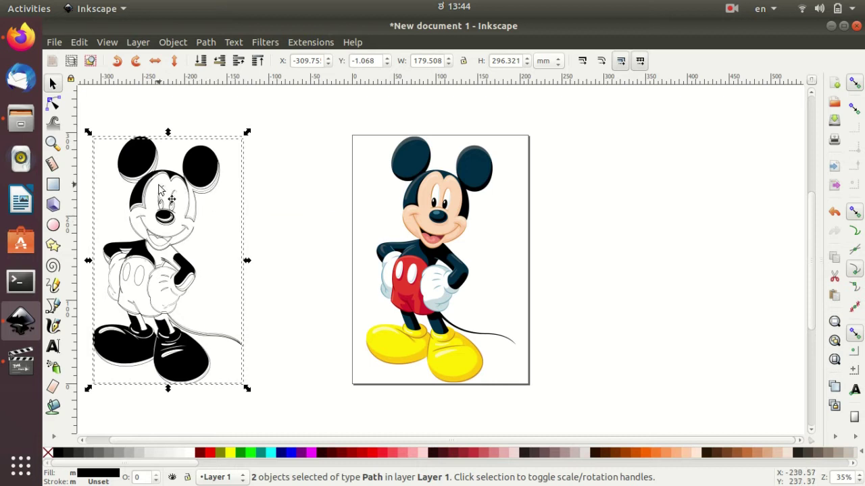
{"action": "right_click", "coordinate": [160, 184]}
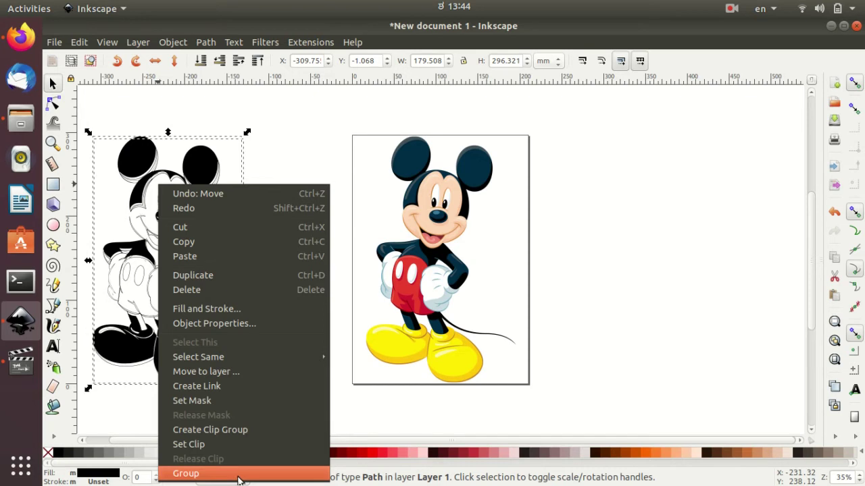
{"action": "left_click", "coordinate": [238, 477]}
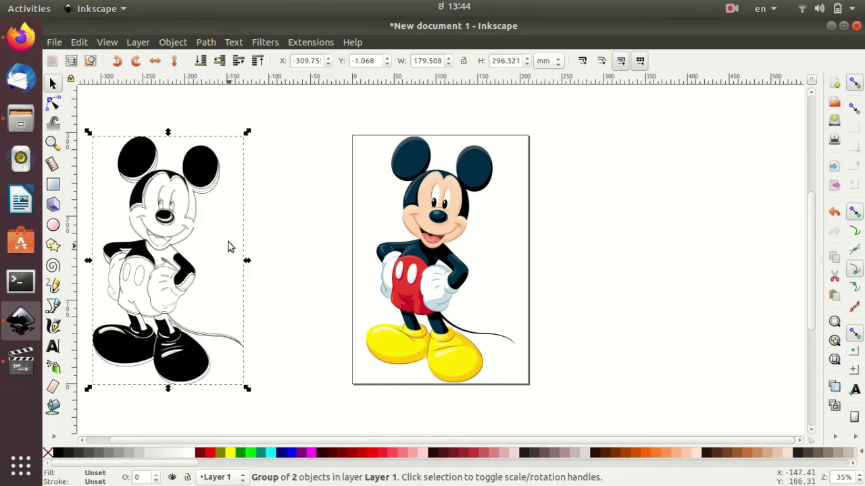
{"action": "mouse_move", "coordinate": [176, 216]}
{"action": "left_mouse_down"}
{"action": "mouse_move", "coordinate": [233, 329]}
{"action": "mouse_move", "coordinate": [225, 212]}
{"action": "left_mouse_up"}
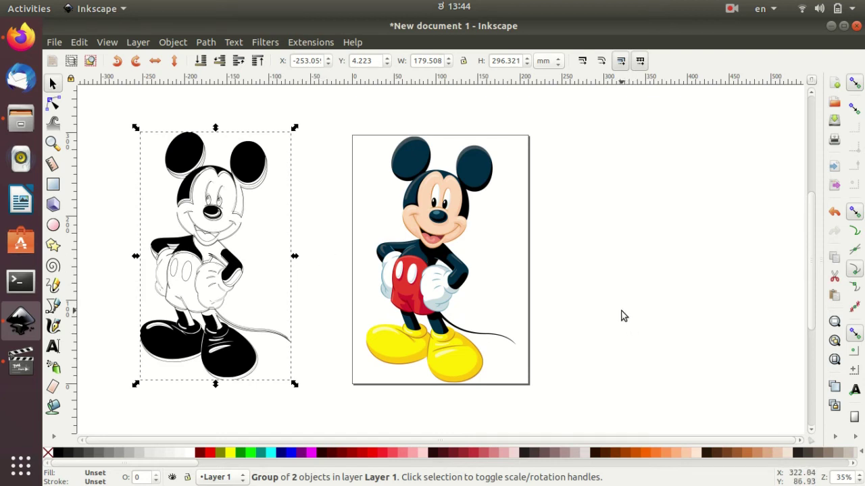
{"action": "left_click_drag", "start_coordinate": [432, 256], "coordinate": [436, 246]}
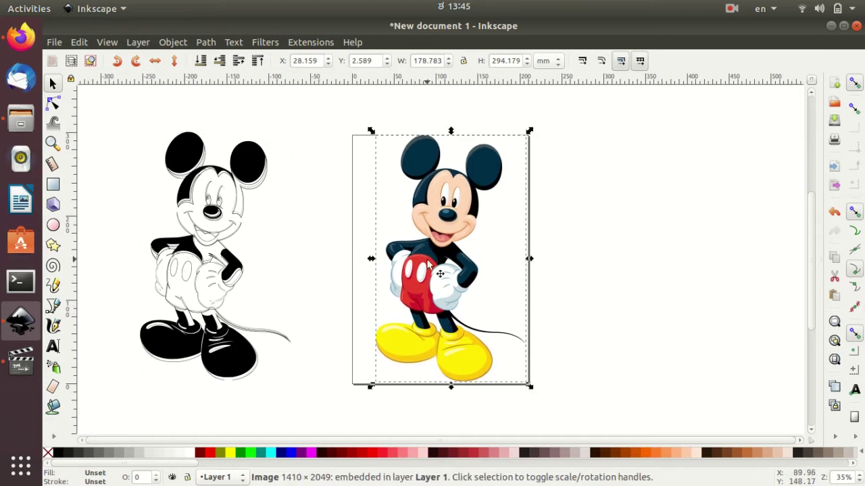
- Select the colour Mickey and preview a multi-scan Colors trace in Trace Bitmap
{"action": "left_click", "coordinate": [313, 255]}
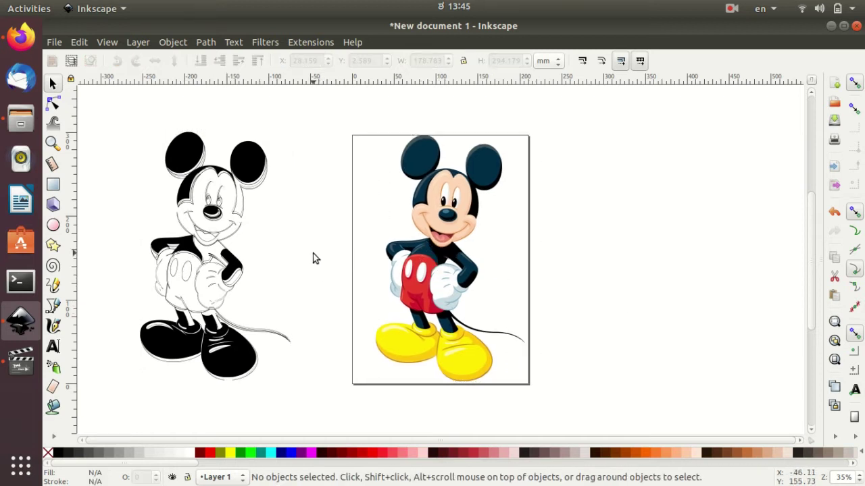
{"action": "left_click", "coordinate": [421, 215]}
{"action": "left_click", "coordinate": [206, 41]}
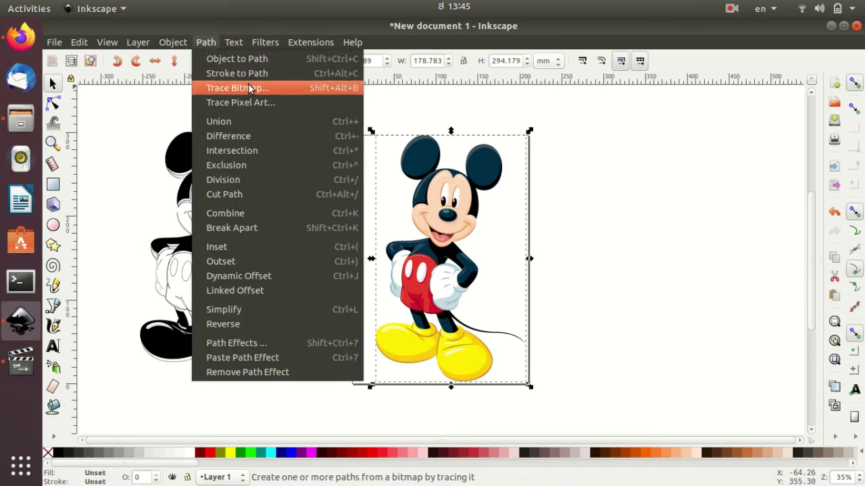
{"action": "left_click", "coordinate": [267, 91]}
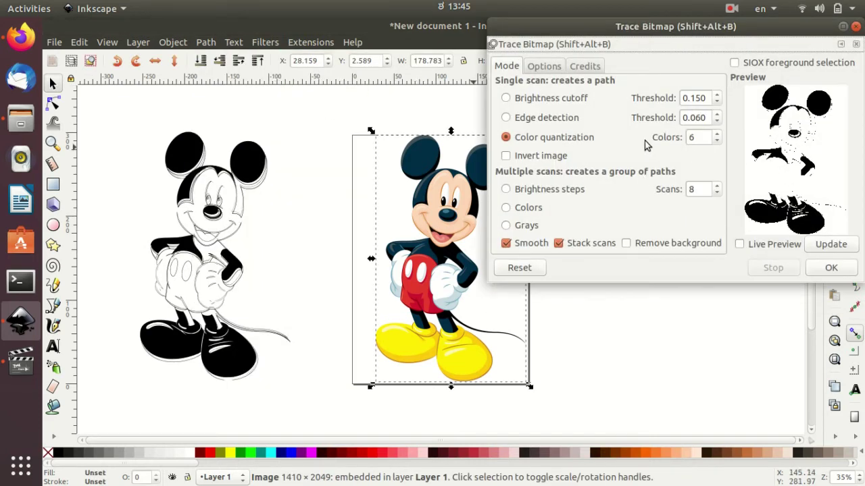
{"action": "left_click", "coordinate": [526, 192]}
{"action": "left_click", "coordinate": [528, 210]}
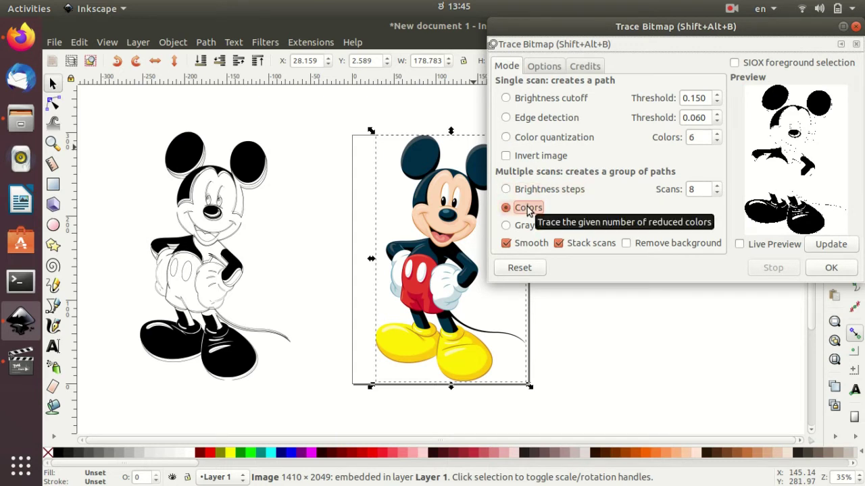
{"action": "left_click", "coordinate": [718, 192]}
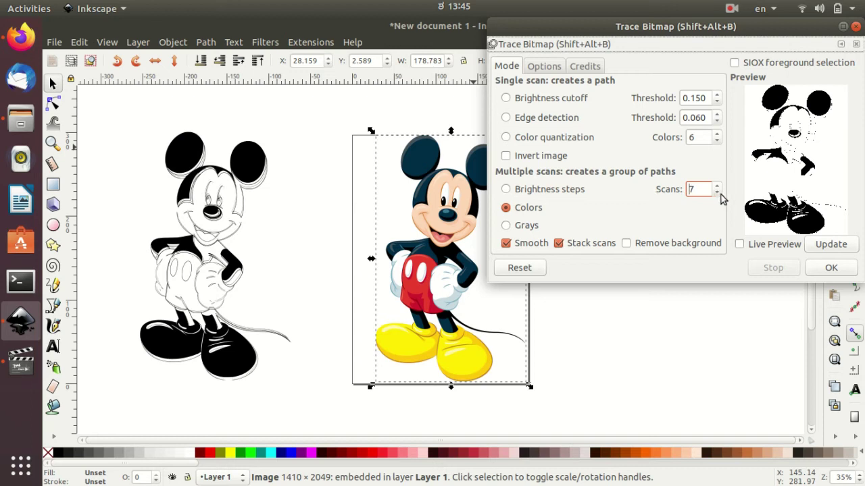
{"action": "left_click", "coordinate": [836, 244]}
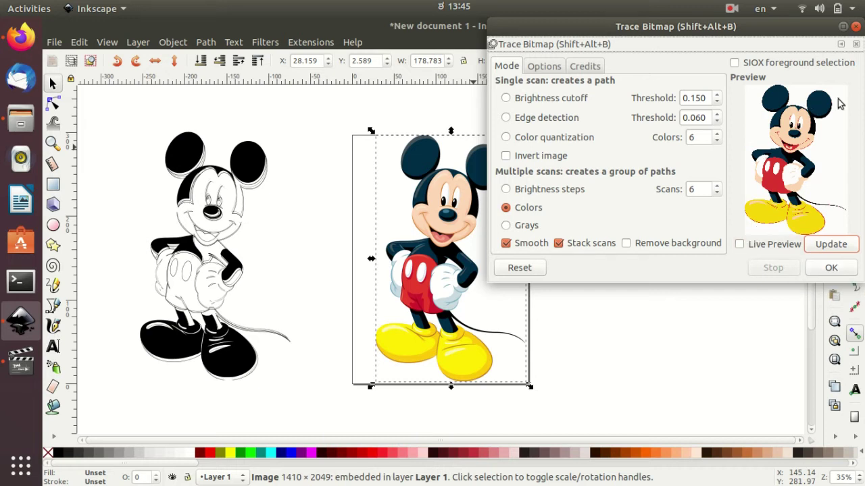
- Trace with 4-scan Grays and drag the grey group onto the left Mickey
{"action": "left_click", "coordinate": [716, 194]}
{"action": "left_click", "coordinate": [716, 194]}
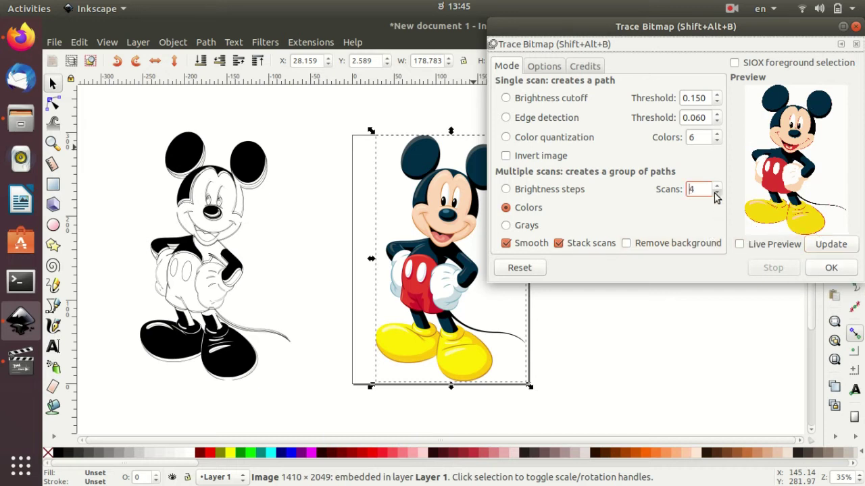
{"action": "left_click", "coordinate": [841, 244]}
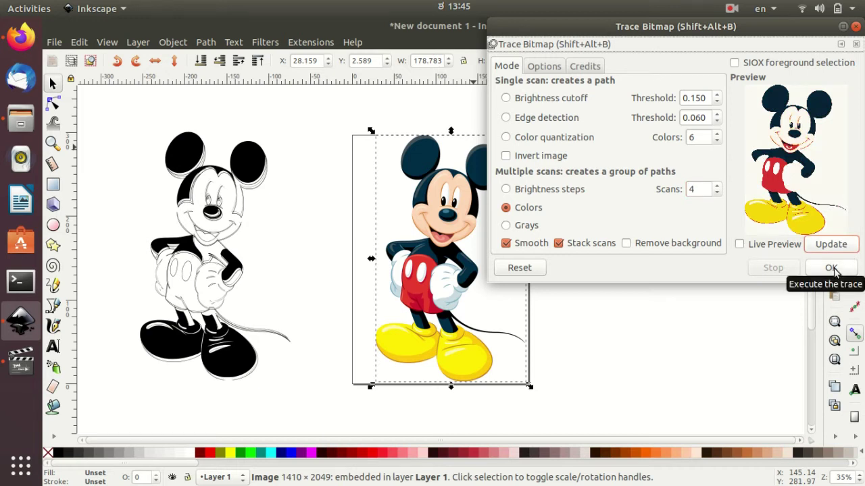
{"action": "left_click", "coordinate": [525, 229]}
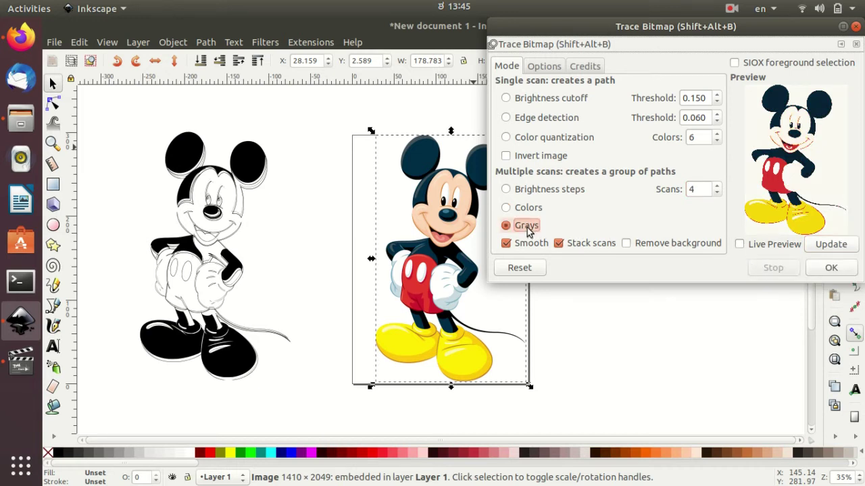
{"action": "left_click", "coordinate": [841, 245]}
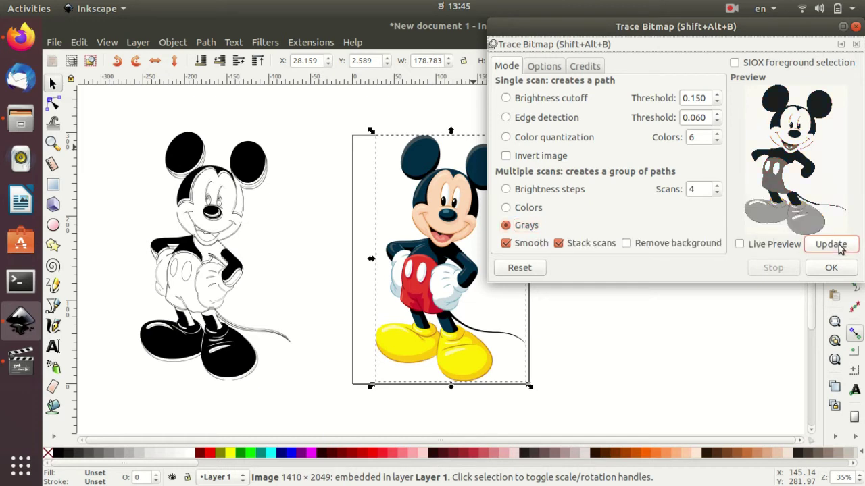
{"action": "left_click", "coordinate": [832, 268]}
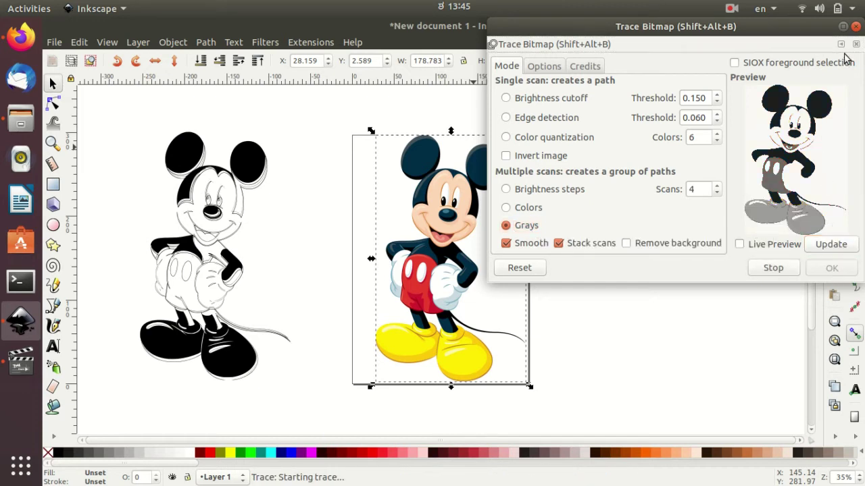
{"action": "left_click", "coordinate": [856, 26]}
{"action": "mouse_move", "coordinate": [482, 255]}
{"action": "left_mouse_down"}
{"action": "mouse_move", "coordinate": [644, 255]}
{"action": "mouse_move", "coordinate": [206, 249]}
{"action": "left_mouse_up"}
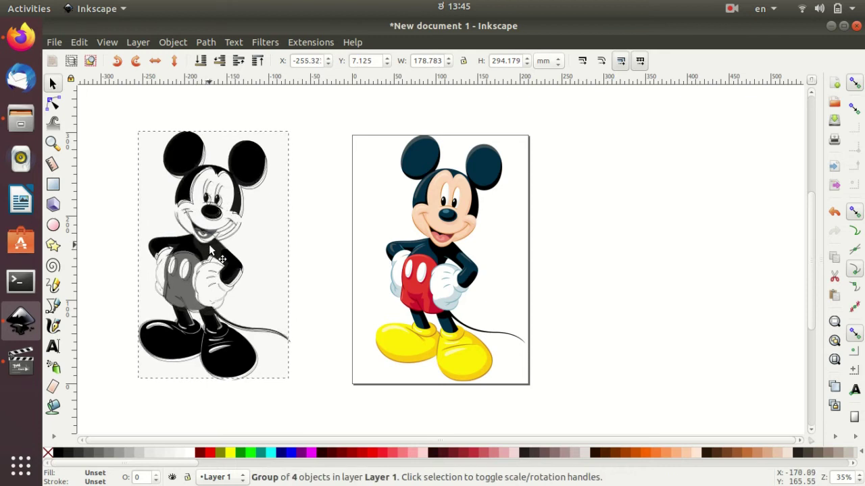
- Arrange grey trace left, colour bitmap centre, black-and-white traced group right
{"action": "left_click_drag", "start_coordinate": [206, 248], "coordinate": [218, 256]}
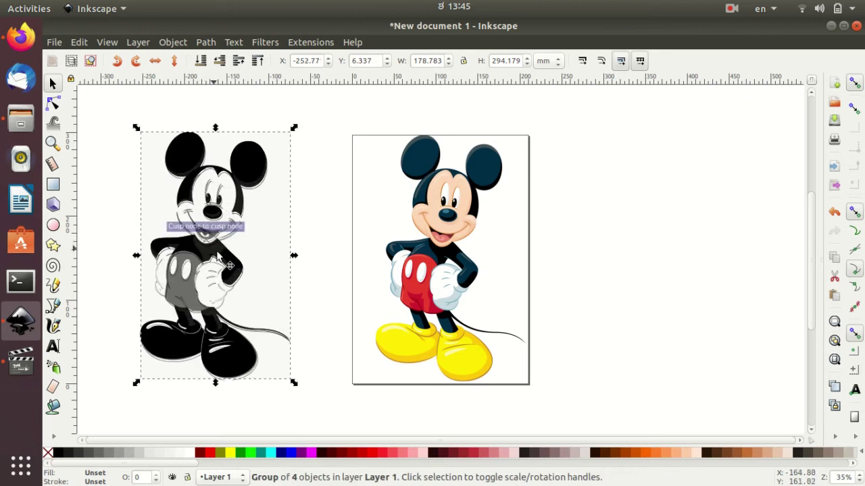
{"action": "left_click", "coordinate": [314, 210]}
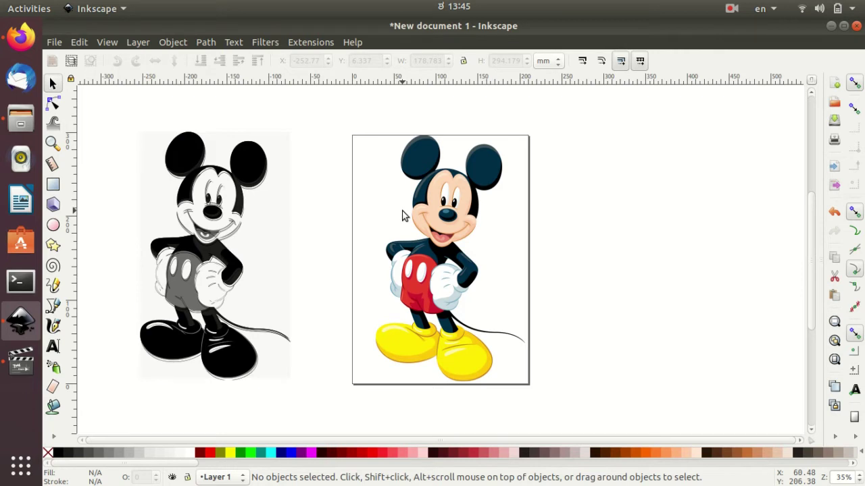
{"action": "mouse_move", "coordinate": [233, 228]}
{"action": "left_mouse_down"}
{"action": "mouse_move", "coordinate": [388, 220]}
{"action": "mouse_move", "coordinate": [651, 237]}
{"action": "left_mouse_up"}
{"action": "mouse_move", "coordinate": [213, 230]}
{"action": "left_mouse_down"}
{"action": "mouse_move", "coordinate": [260, 228]}
{"action": "mouse_move", "coordinate": [218, 233]}
{"action": "left_mouse_up"}
{"action": "left_click_drag", "start_coordinate": [603, 259], "coordinate": [653, 254]}
{"action": "left_click", "coordinate": [555, 238]}
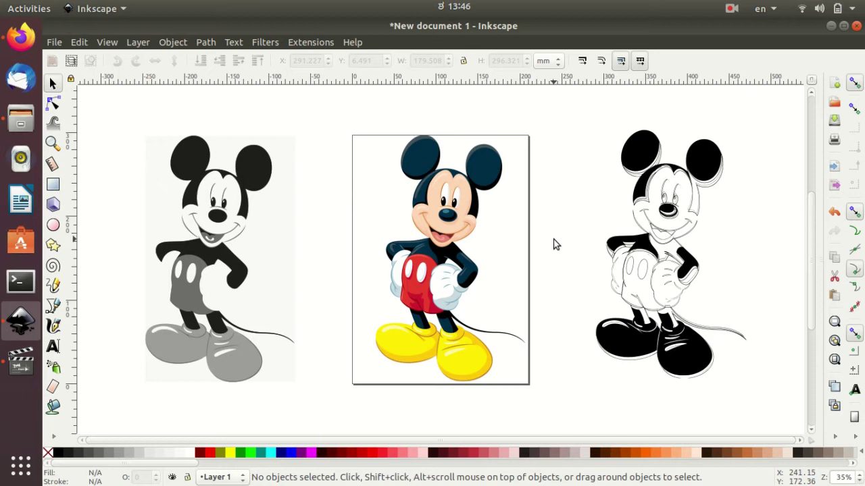
- Open and close Trace Bitmap, then move the outline Mickey left onto the grey one
{"action": "left_click", "coordinate": [207, 43]}
{"action": "left_click", "coordinate": [254, 98]}
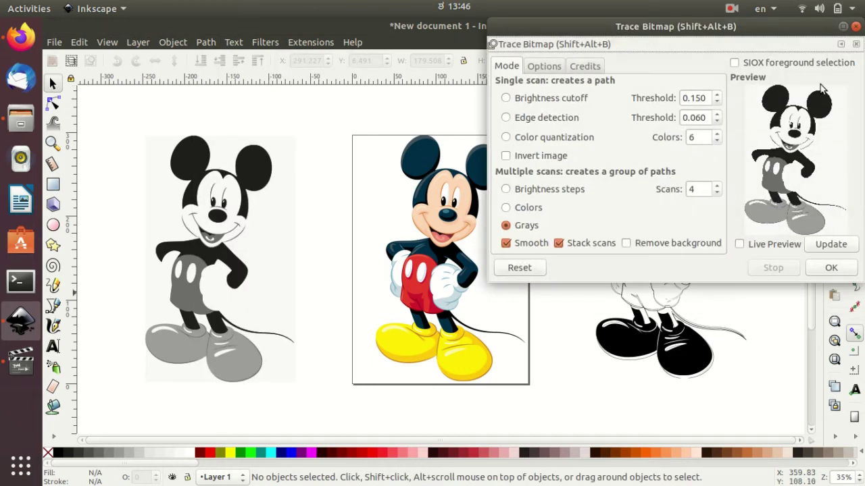
{"action": "left_click_drag", "start_coordinate": [745, 39], "coordinate": [667, 131]}
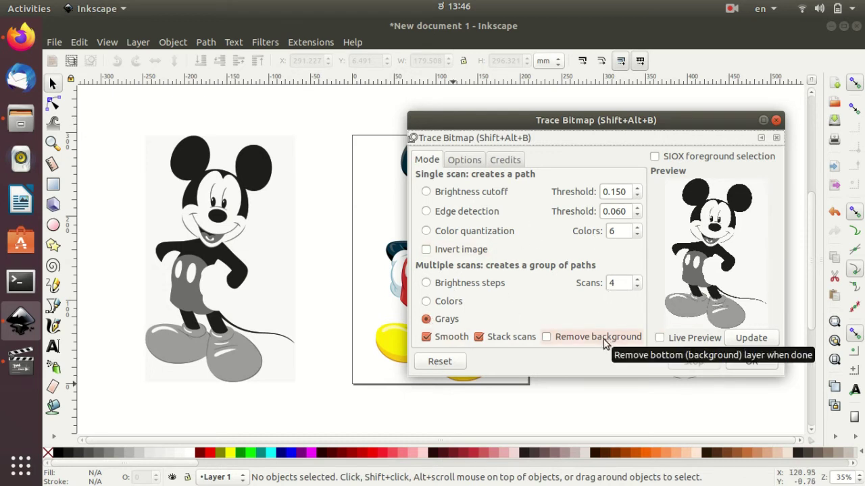
{"action": "left_click", "coordinate": [778, 120]}
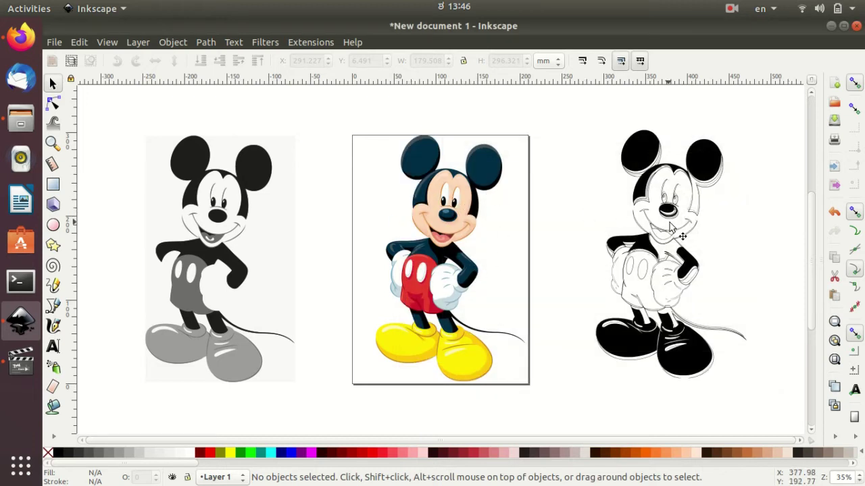
{"action": "left_click_drag", "start_coordinate": [672, 226], "coordinate": [217, 230]}
{"action": "left_click", "coordinate": [347, 205]}
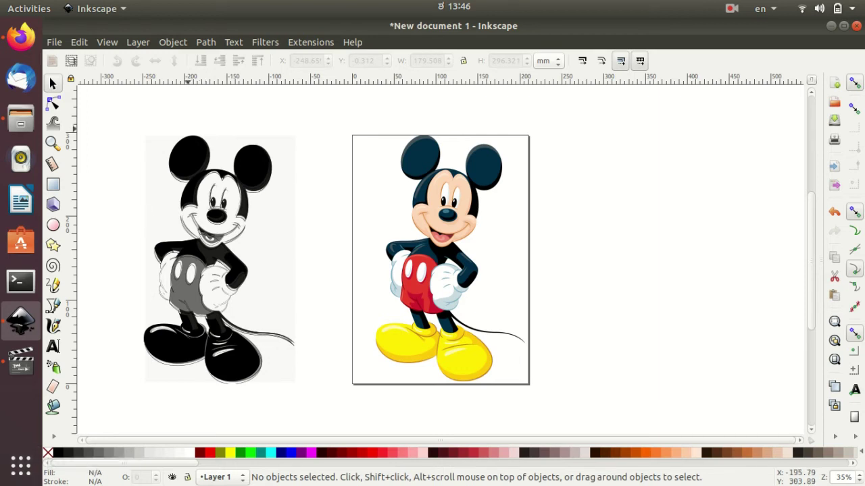
- Delete the black traced Mickey, the grey traced Mickey and the colour bitmap
{"action": "left_click", "coordinate": [216, 243]}
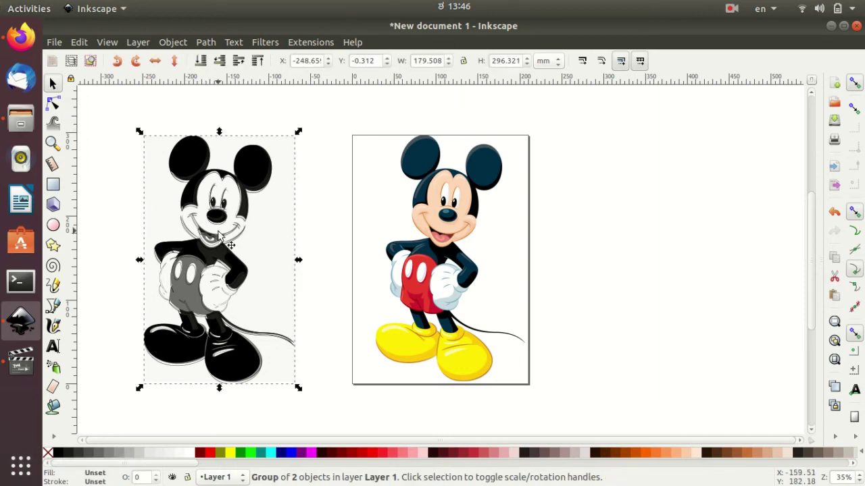
{"action": "key", "text": "Delete"}
{"action": "left_click", "coordinate": [237, 213]}
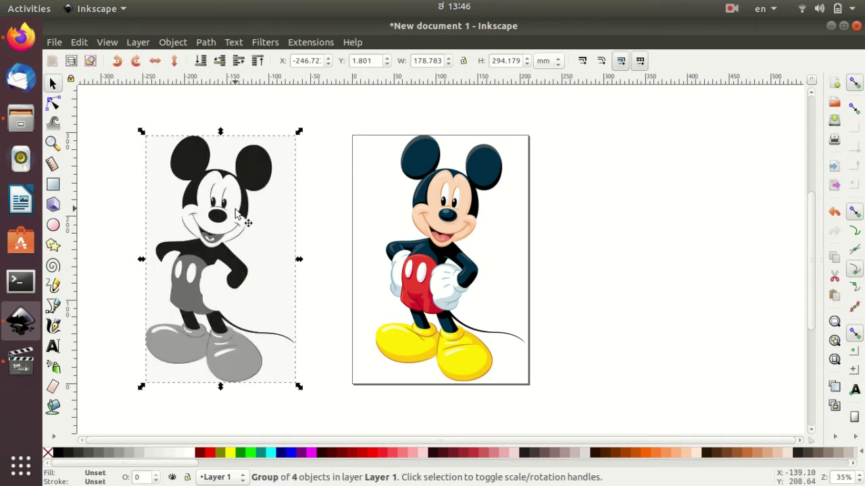
{"action": "key", "text": "Delete"}
{"action": "left_click", "coordinate": [432, 217]}
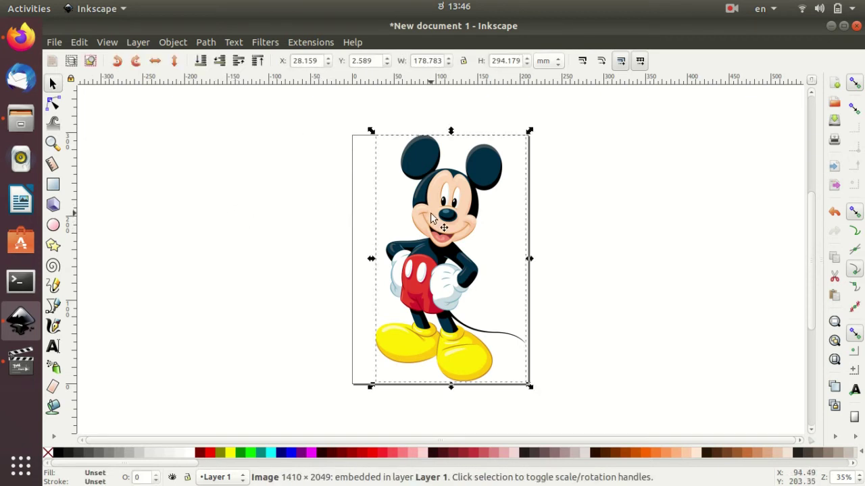
{"action": "key", "text": "Delete"}
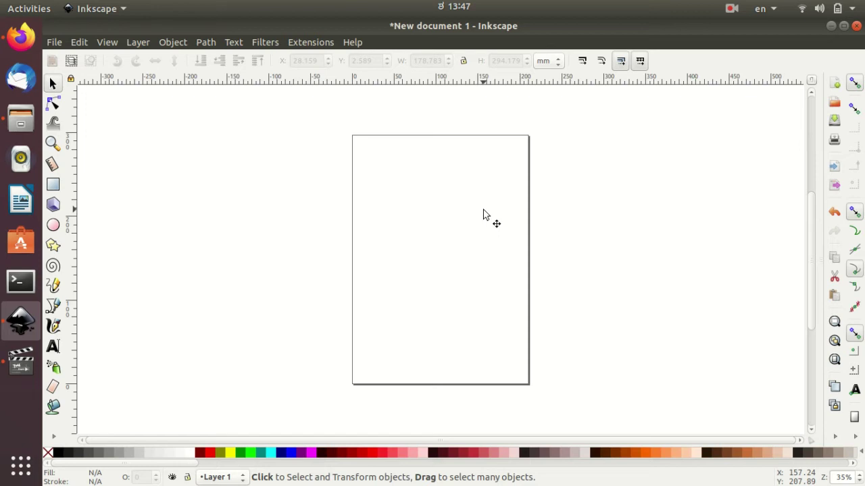
- Show the Extensions > Render submenu listing 3D Polyhedron to Wireframe Sphere
{"action": "left_click", "coordinate": [311, 43]}
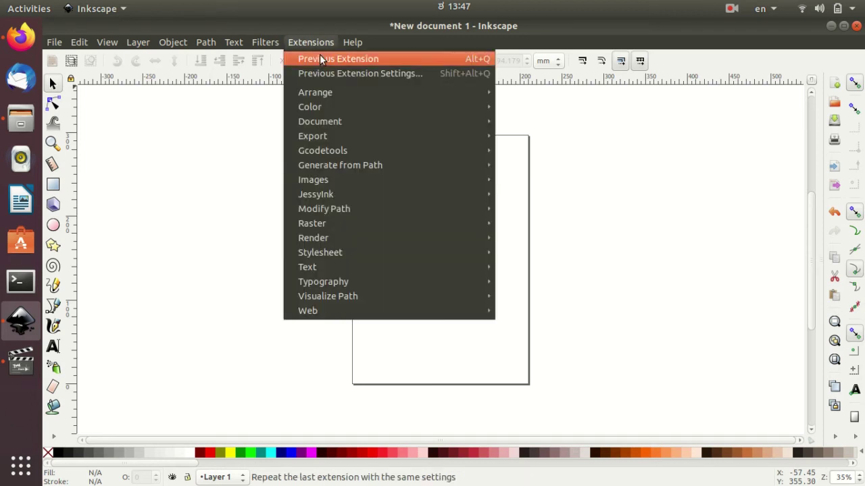
{"action": "mouse_move", "coordinate": [338, 238]}
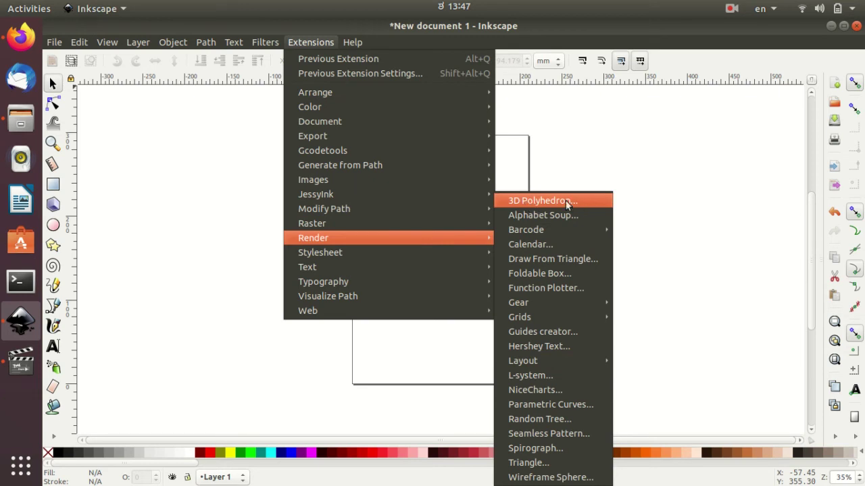
- Render a Great Dodecahedron with the 3D Polyhedron extension using default settings
{"action": "left_click", "coordinate": [547, 202]}
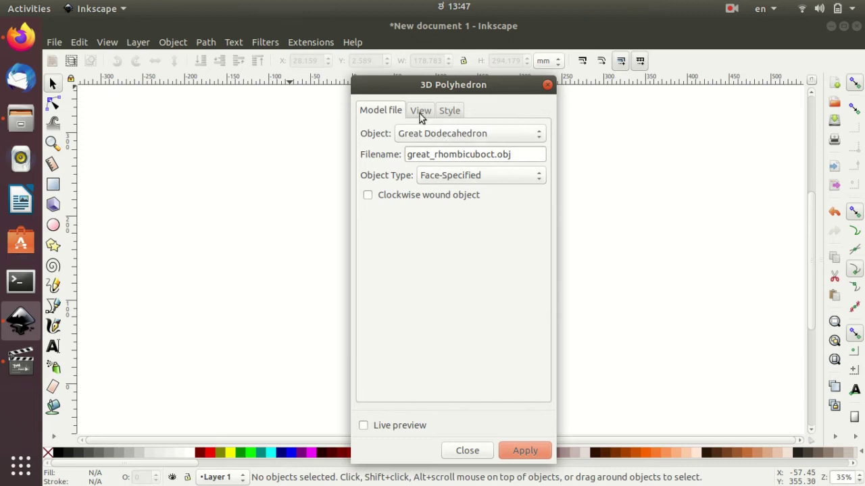
{"action": "left_click", "coordinate": [420, 112]}
{"action": "left_click", "coordinate": [450, 113]}
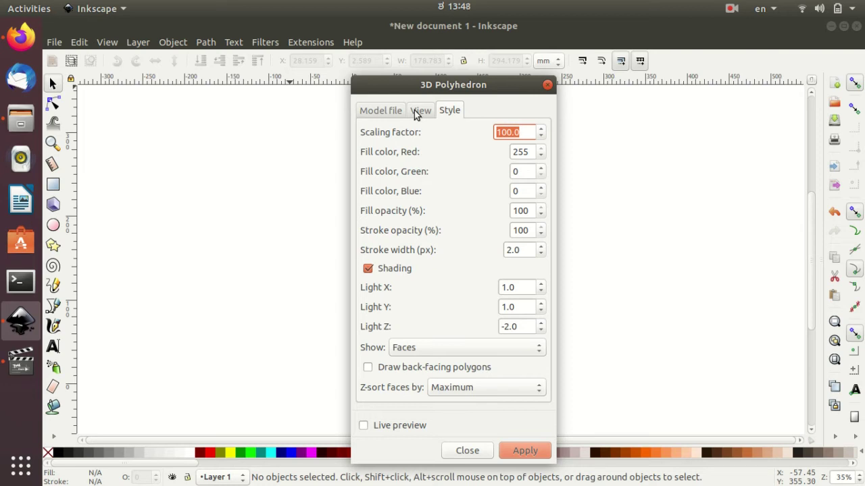
{"action": "left_click", "coordinate": [420, 110]}
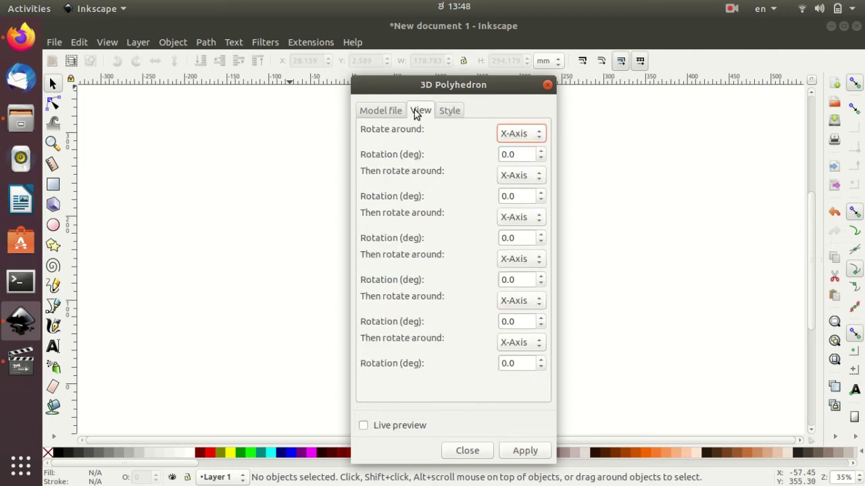
{"action": "left_click", "coordinate": [384, 112]}
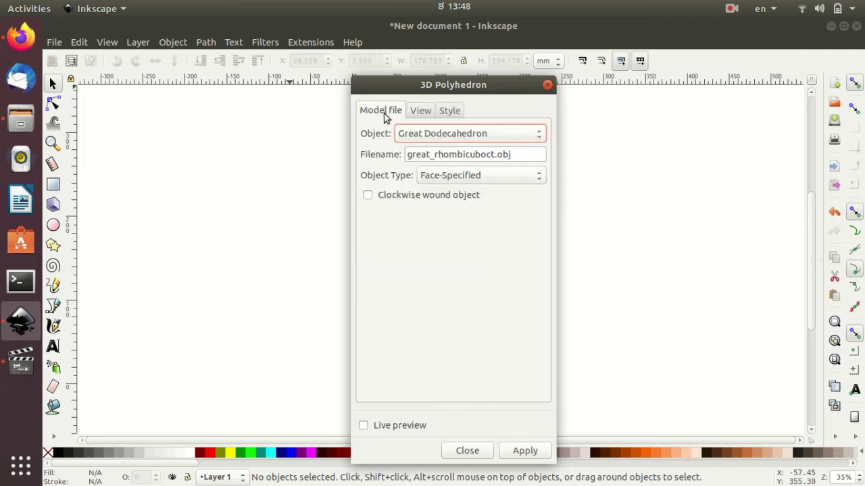
{"action": "left_click", "coordinate": [520, 133]}
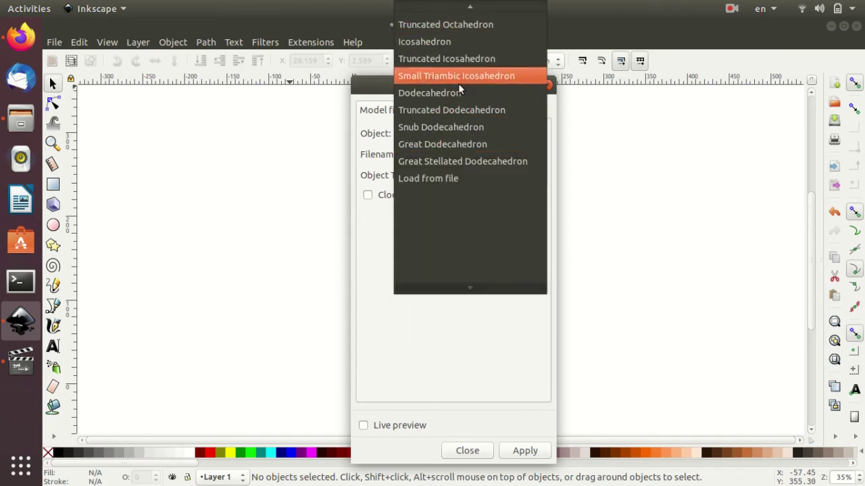
{"action": "left_click", "coordinate": [460, 143]}
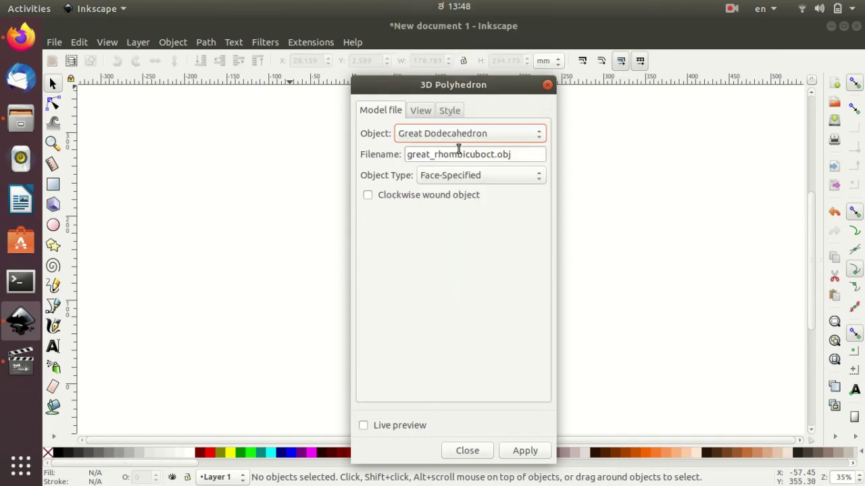
{"action": "left_click", "coordinate": [521, 452]}
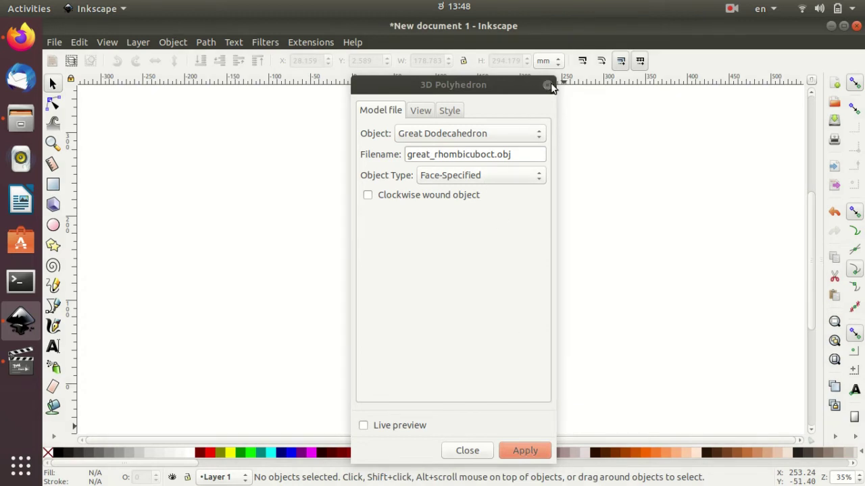
{"action": "left_click", "coordinate": [549, 84]}
{"action": "left_click", "coordinate": [446, 271]}
- Enlarge the polyhedron to fill most of the page and position it
{"action": "left_click_drag", "start_coordinate": [468, 287], "coordinate": [504, 327]}
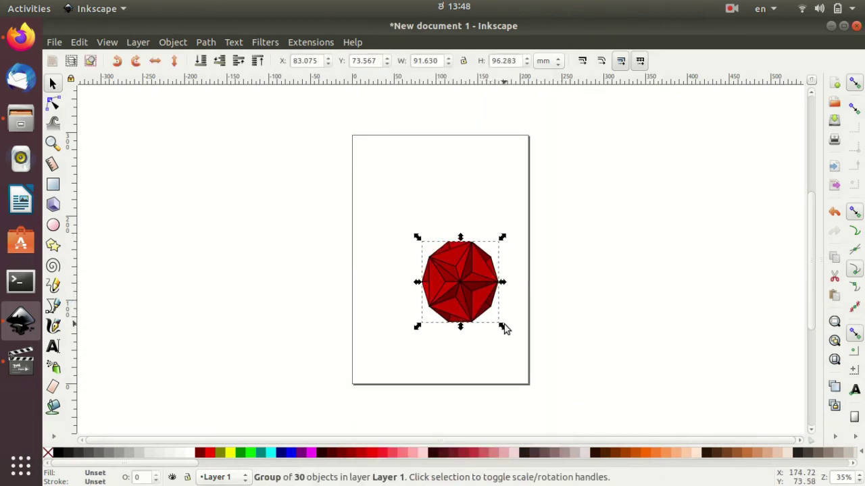
{"action": "left_click_drag", "start_coordinate": [463, 287], "coordinate": [423, 230]}
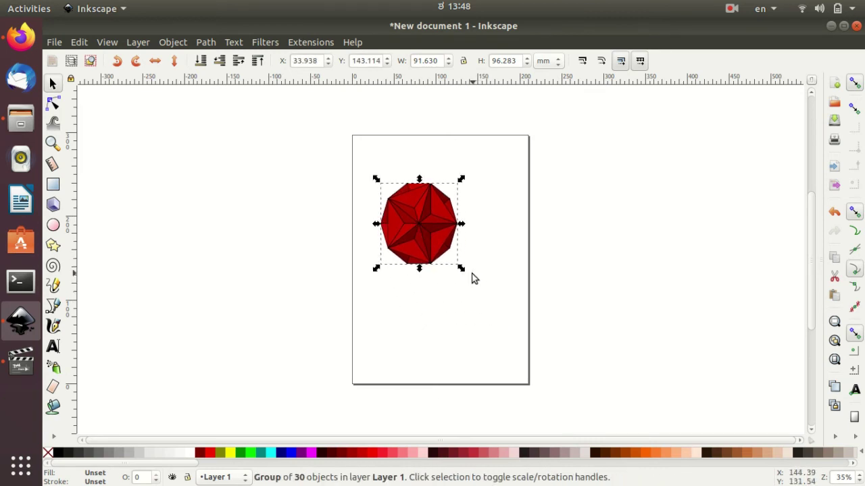
{"action": "left_click_drag", "start_coordinate": [461, 269], "coordinate": [523, 336]}
{"action": "left_click_drag", "start_coordinate": [469, 269], "coordinate": [453, 264]}
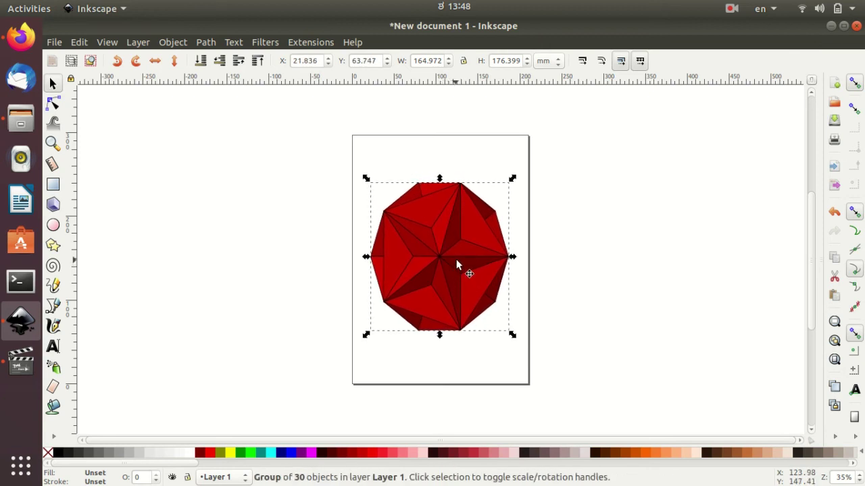
- Inside the group, stretch the top face up and pull triangular pieces out
{"action": "double_click", "coordinate": [434, 207]}
{"action": "left_click", "coordinate": [434, 207]}
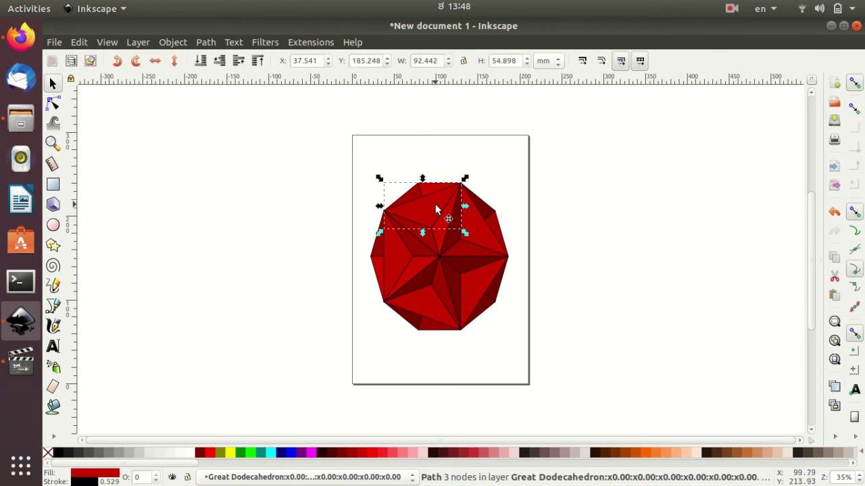
{"action": "left_click", "coordinate": [490, 158]}
{"action": "left_click", "coordinate": [435, 204]}
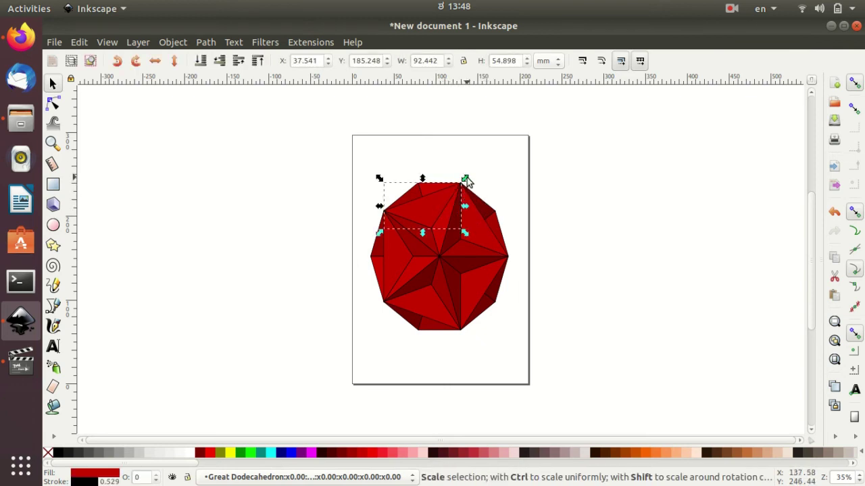
{"action": "left_click_drag", "start_coordinate": [471, 182], "coordinate": [485, 156]}
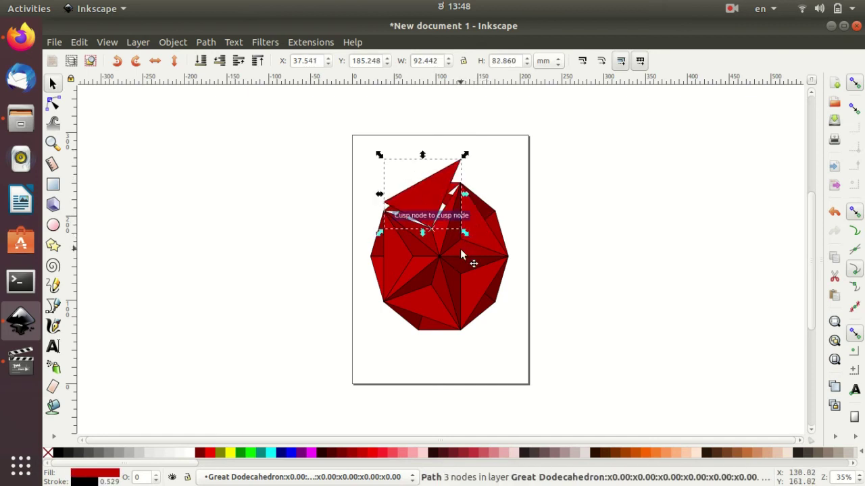
{"action": "left_click_drag", "start_coordinate": [466, 244], "coordinate": [576, 245]}
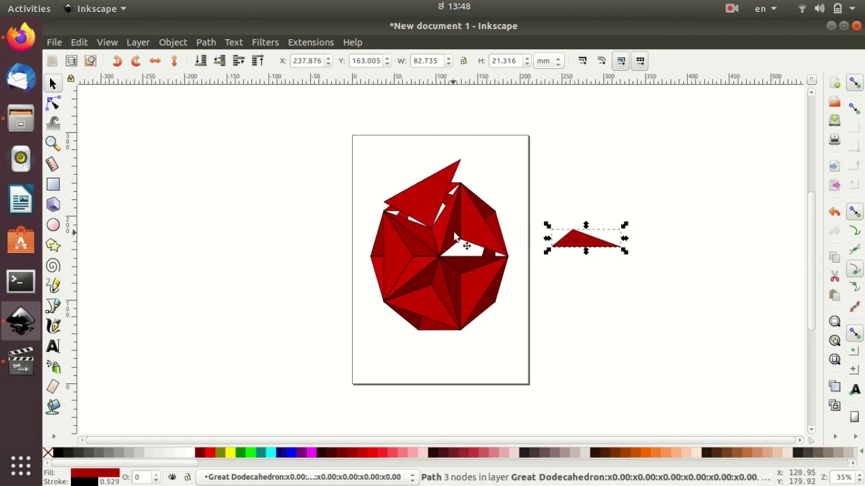
{"action": "left_click", "coordinate": [466, 224]}
{"action": "mouse_move", "coordinate": [467, 224]}
{"action": "left_mouse_down"}
{"action": "mouse_move", "coordinate": [537, 193]}
{"action": "mouse_move", "coordinate": [539, 202]}
{"action": "left_mouse_up"}
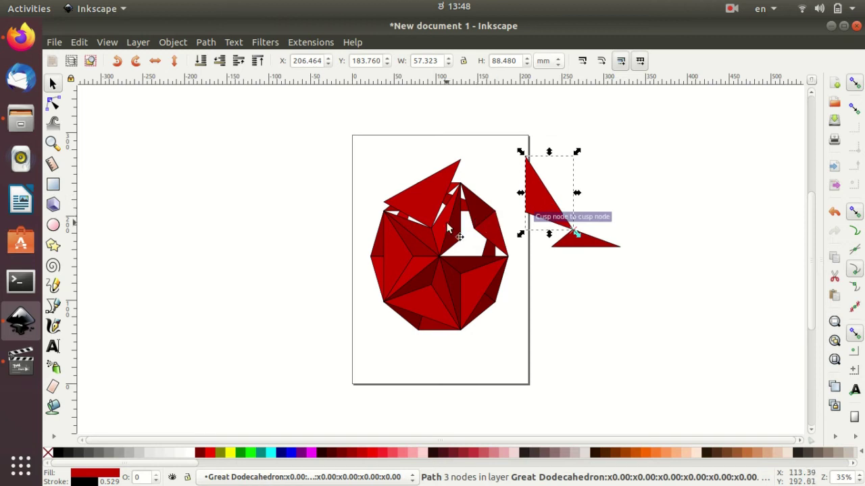
{"action": "left_click", "coordinate": [450, 223]}
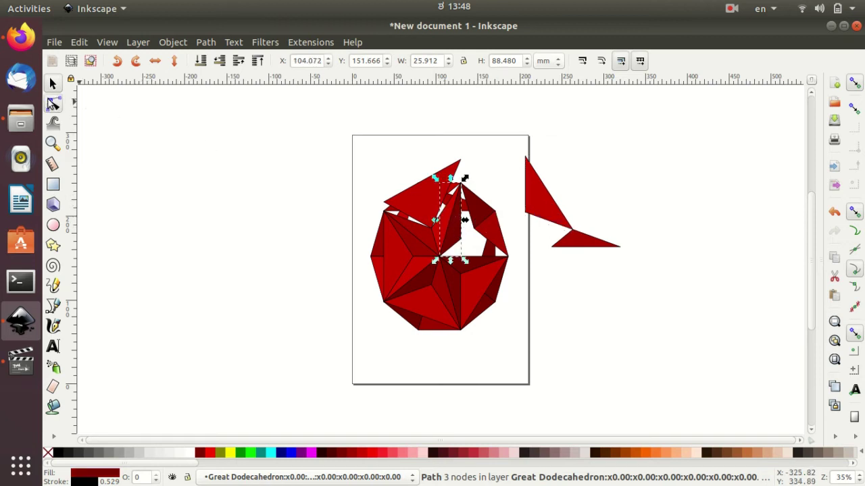
- Make a face's top node smooth and pull it into a spike; drag a lower triangle's corner down
{"action": "left_click", "coordinate": [52, 102]}
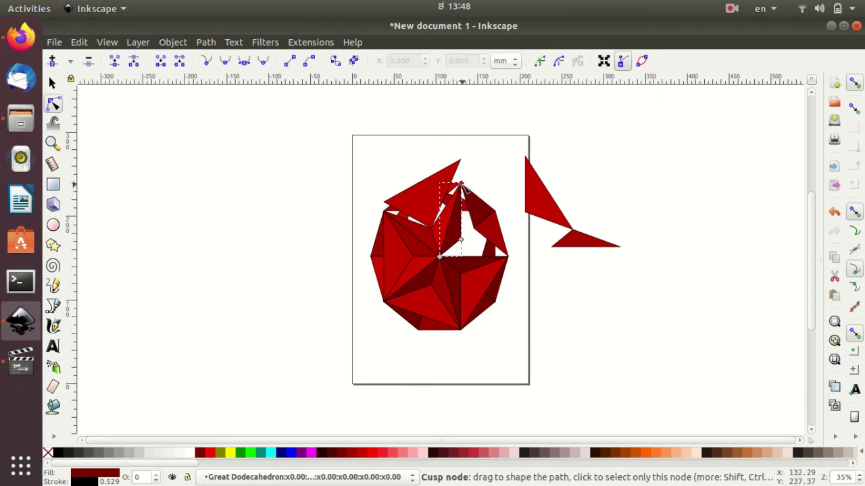
{"action": "left_click_drag", "start_coordinate": [462, 183], "coordinate": [474, 146]}
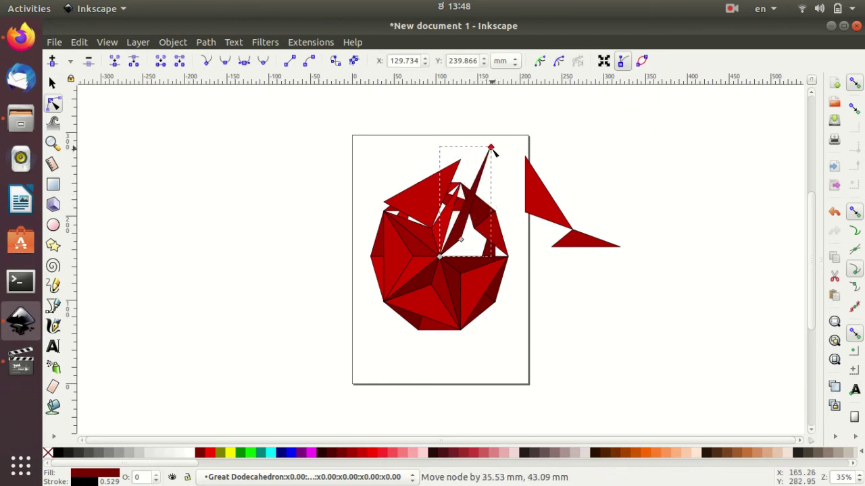
{"action": "left_click", "coordinate": [225, 60]}
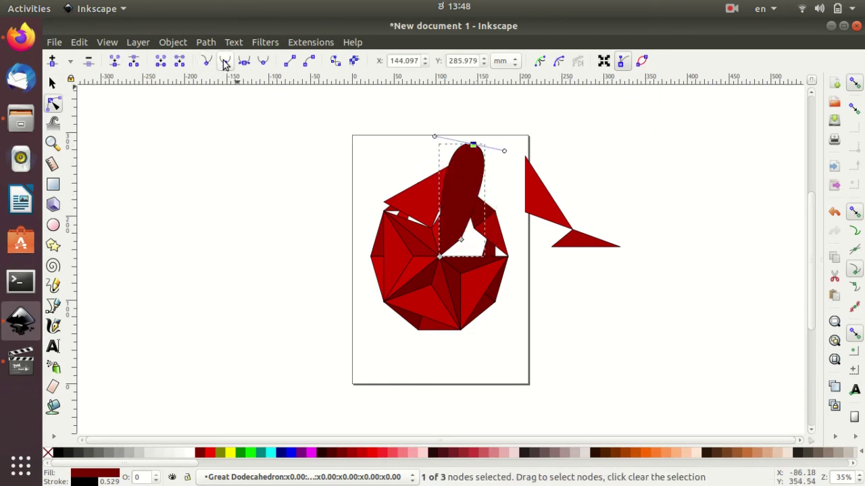
{"action": "left_click_drag", "start_coordinate": [504, 150], "coordinate": [494, 102]}
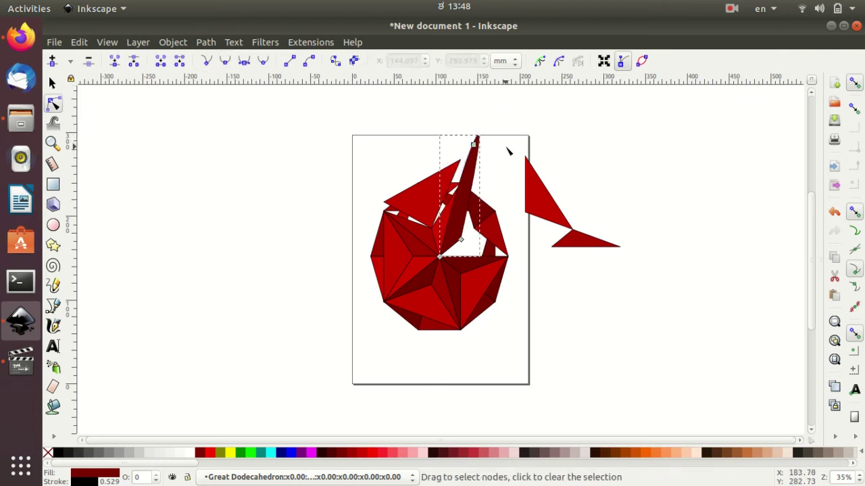
{"action": "left_click", "coordinate": [503, 285]}
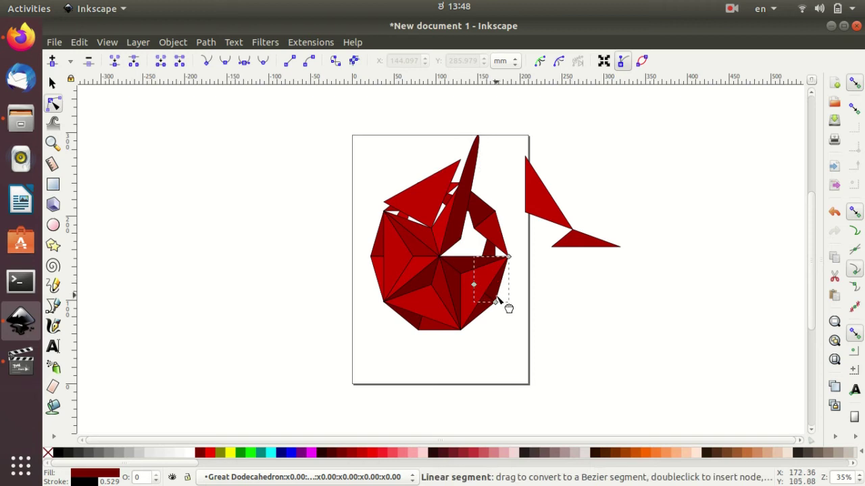
{"action": "mouse_move", "coordinate": [495, 302]}
{"action": "left_mouse_down"}
{"action": "mouse_move", "coordinate": [503, 336]}
{"action": "mouse_move", "coordinate": [461, 330]}
{"action": "left_mouse_up"}
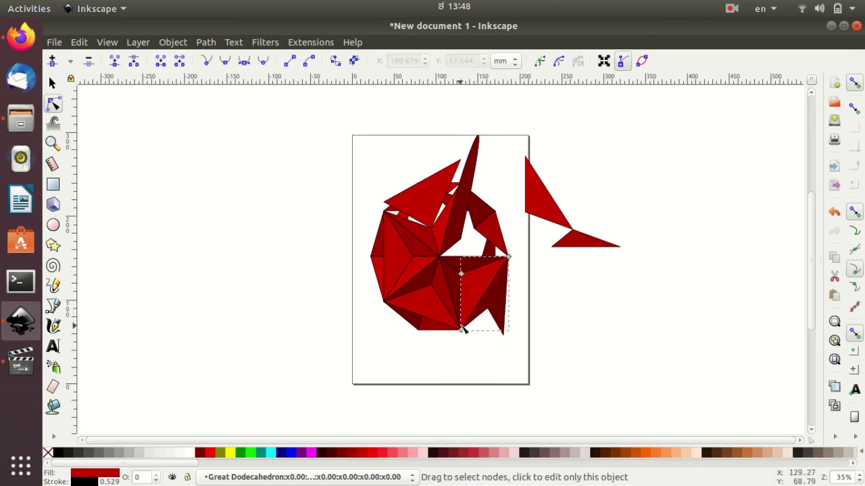
- Fill three triangles aqua, fuchsia and lime, deselect, and bring up the Render extensions list
{"action": "left_click", "coordinate": [271, 453]}
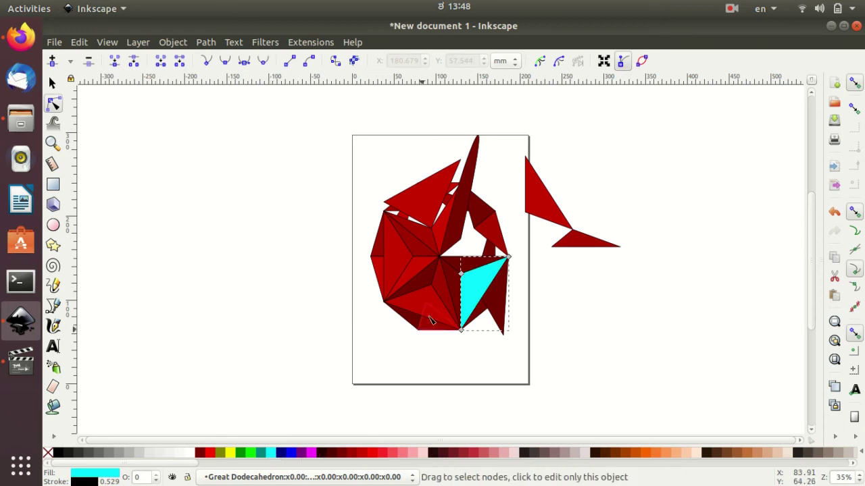
{"action": "left_click", "coordinate": [399, 270]}
{"action": "left_click", "coordinate": [311, 453]}
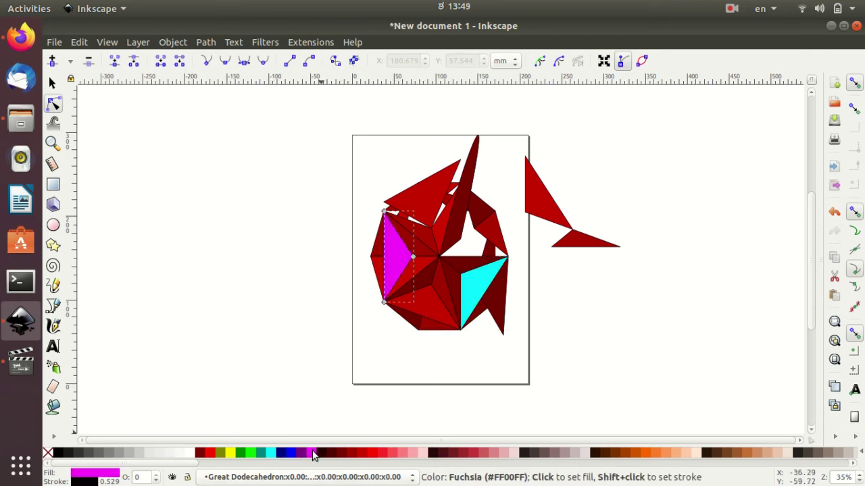
{"action": "left_click", "coordinate": [422, 308]}
{"action": "left_click", "coordinate": [252, 452]}
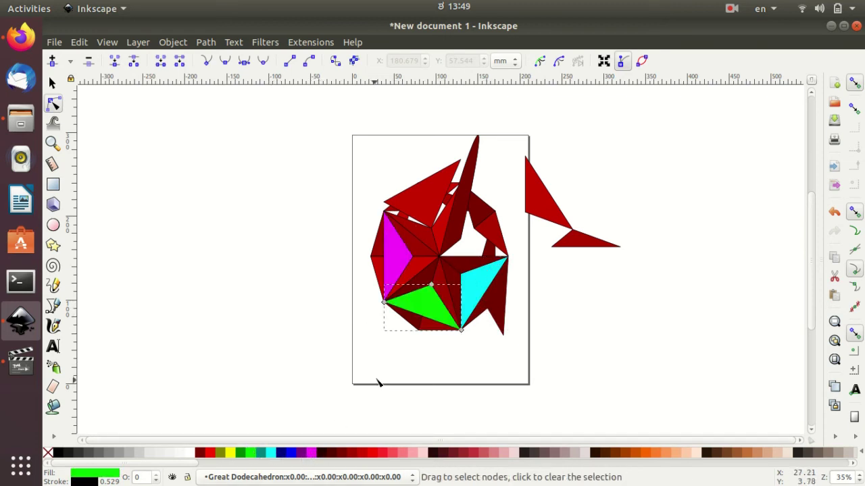
{"action": "left_click", "coordinate": [392, 371]}
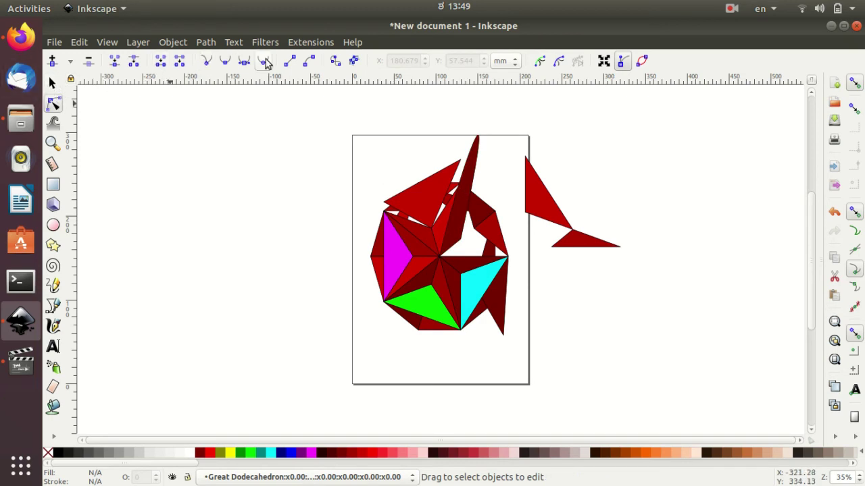
{"action": "left_click", "coordinate": [297, 44]}
{"action": "mouse_move", "coordinate": [313, 238]}
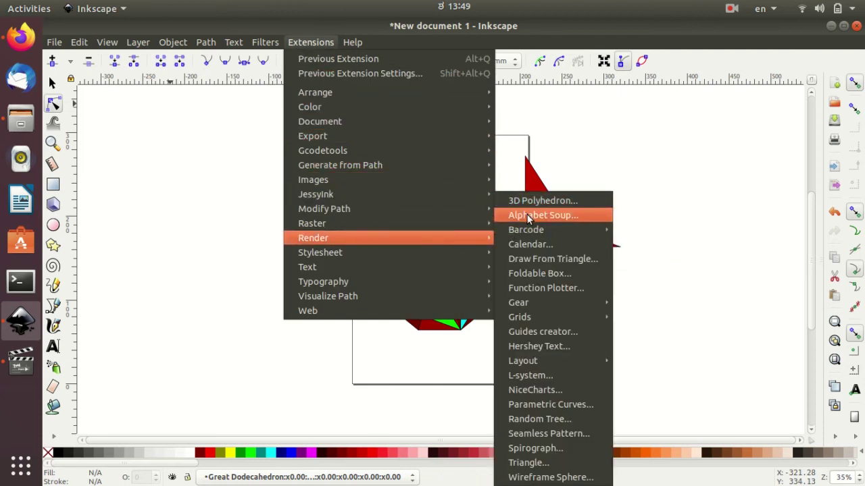
- Render the text 'ILP' with Alphabet Soup at scale 8.2, using live preview
{"action": "left_click", "coordinate": [544, 215]}
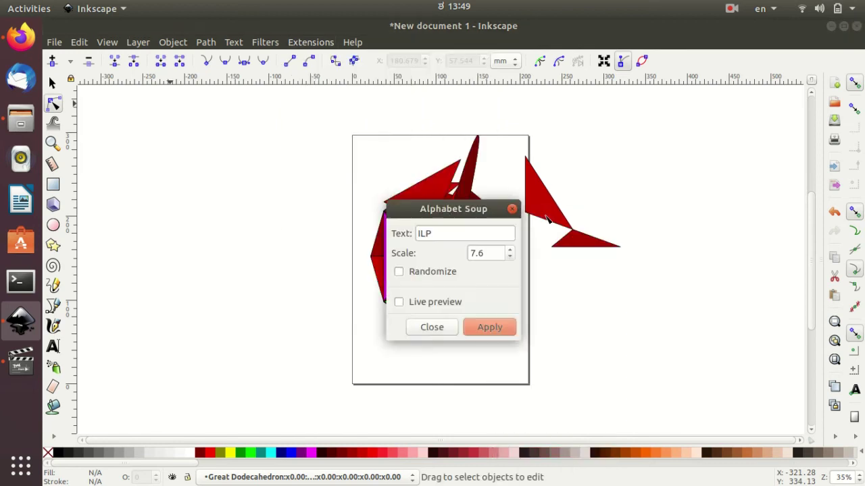
{"action": "left_click", "coordinate": [440, 233]}
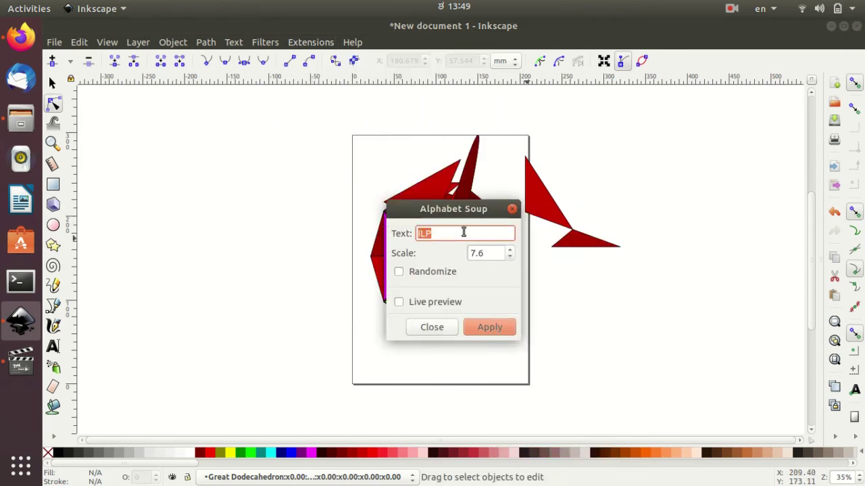
{"action": "left_click", "coordinate": [466, 230]}
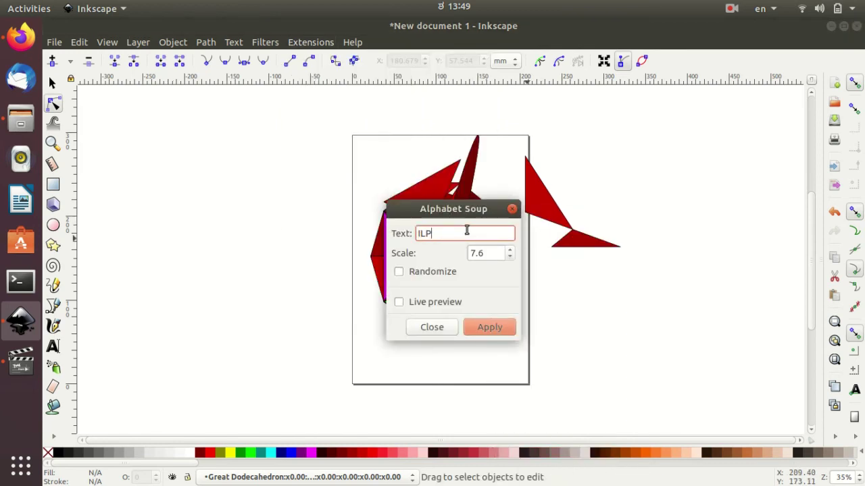
{"action": "left_click", "coordinate": [400, 303]}
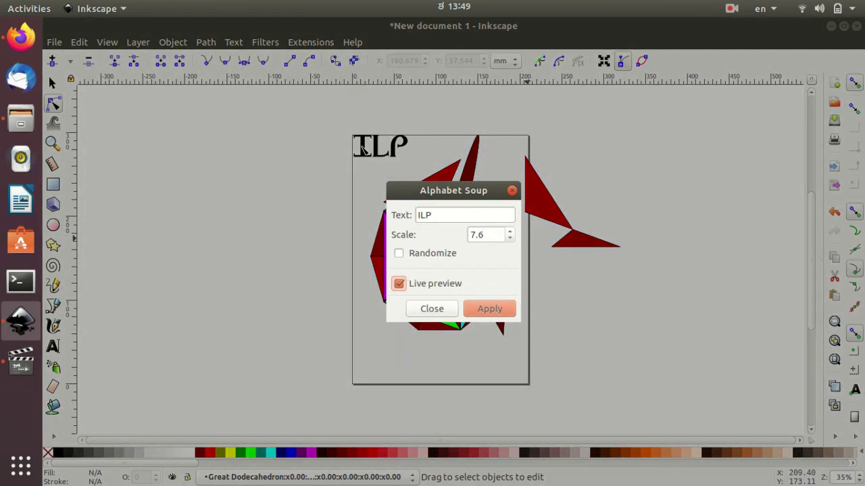
{"action": "left_click", "coordinate": [511, 237]}
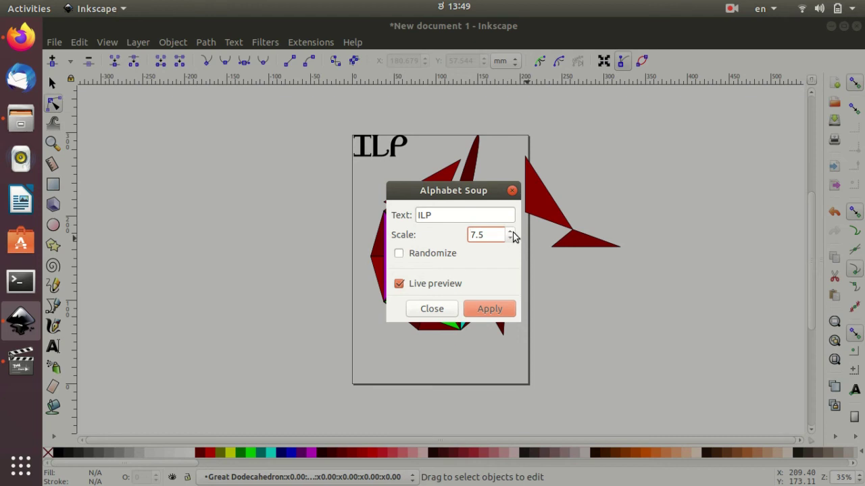
{"action": "left_click", "coordinate": [511, 232]}
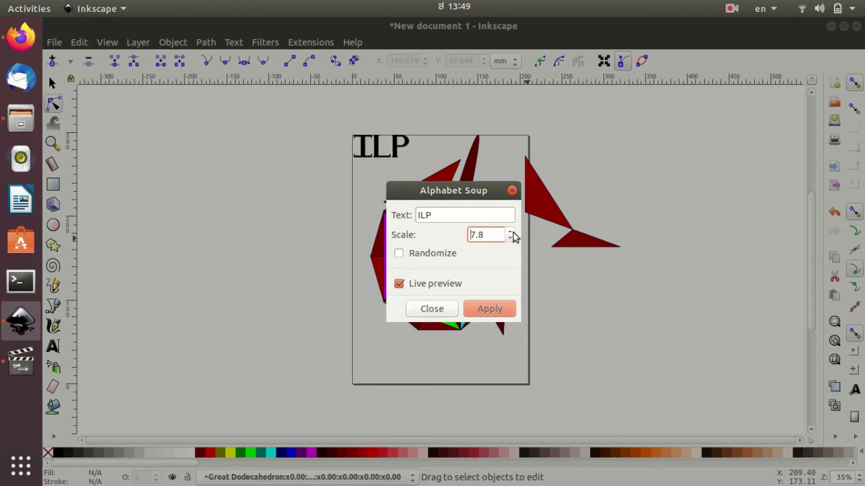
{"action": "left_click", "coordinate": [511, 231]}
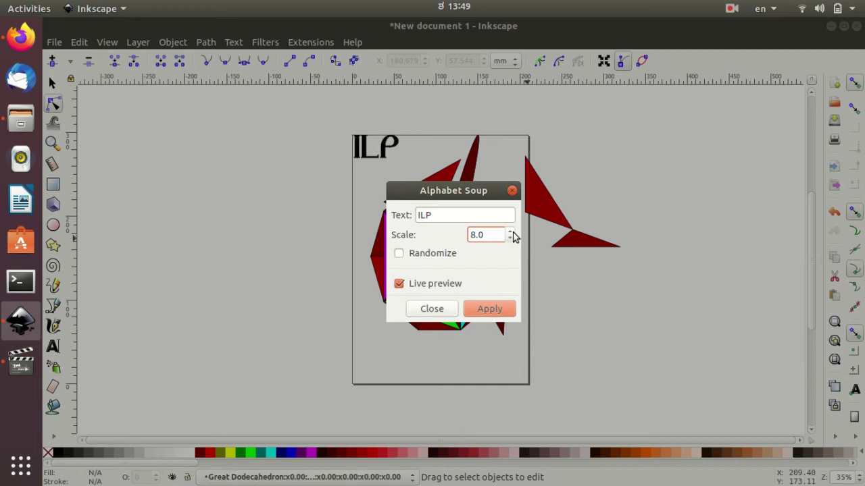
{"action": "left_click", "coordinate": [512, 232]}
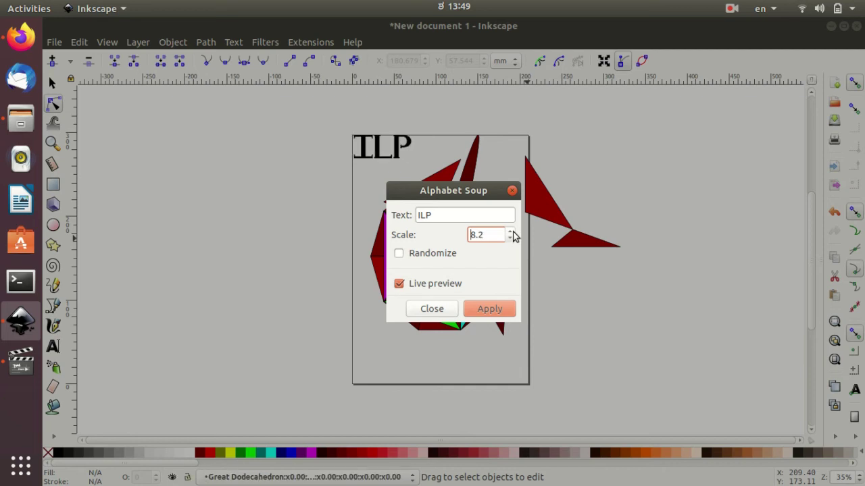
{"action": "left_click", "coordinate": [511, 232]}
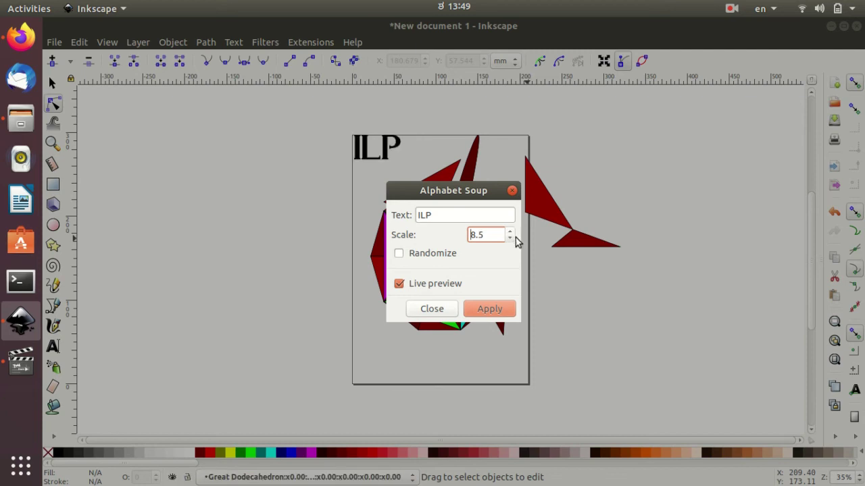
{"action": "left_click", "coordinate": [510, 237]}
{"action": "left_click", "coordinate": [509, 238]}
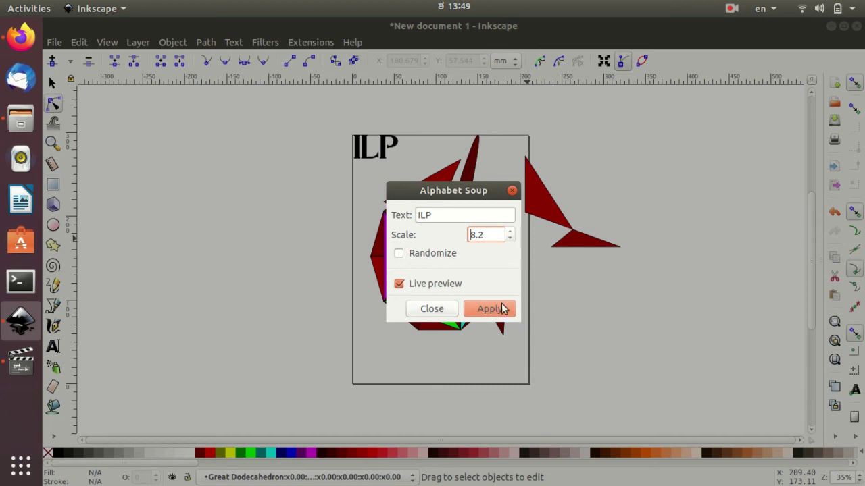
{"action": "left_click", "coordinate": [502, 309]}
- Select the ILP lettering and scale it up
{"action": "left_click", "coordinate": [513, 209]}
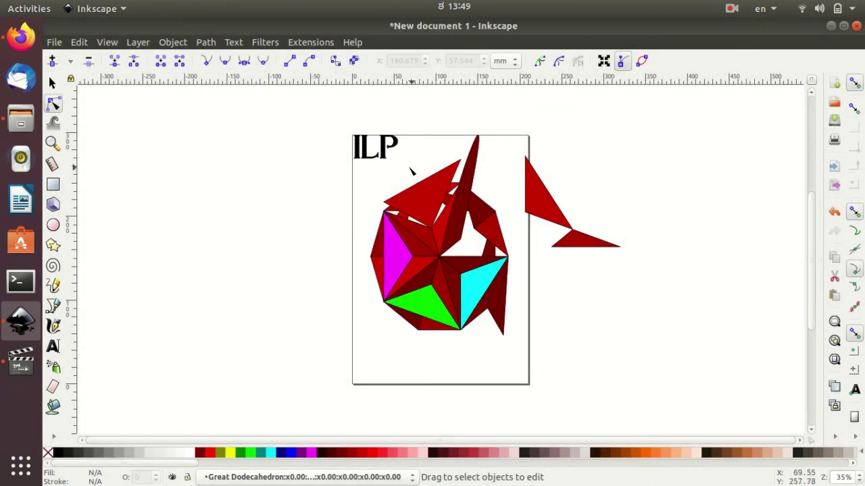
{"action": "left_click_drag", "start_coordinate": [371, 148], "coordinate": [313, 181]}
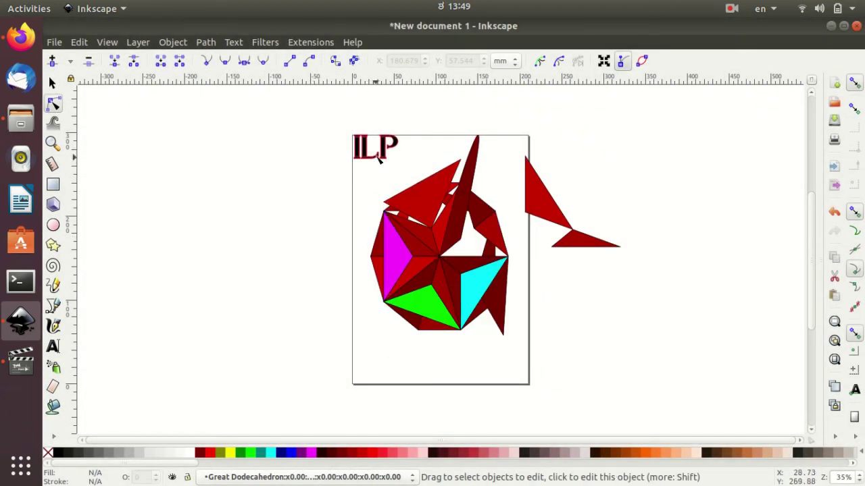
{"action": "left_click", "coordinate": [53, 82]}
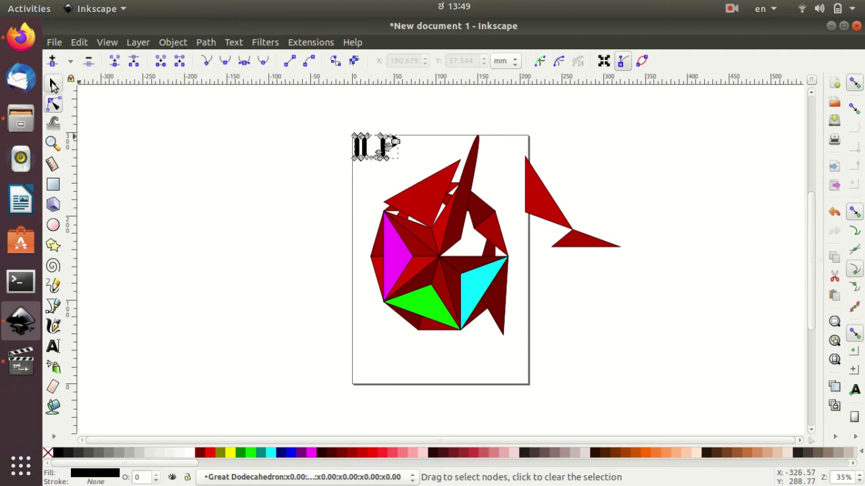
{"action": "left_click_drag", "start_coordinate": [401, 163], "coordinate": [434, 206]}
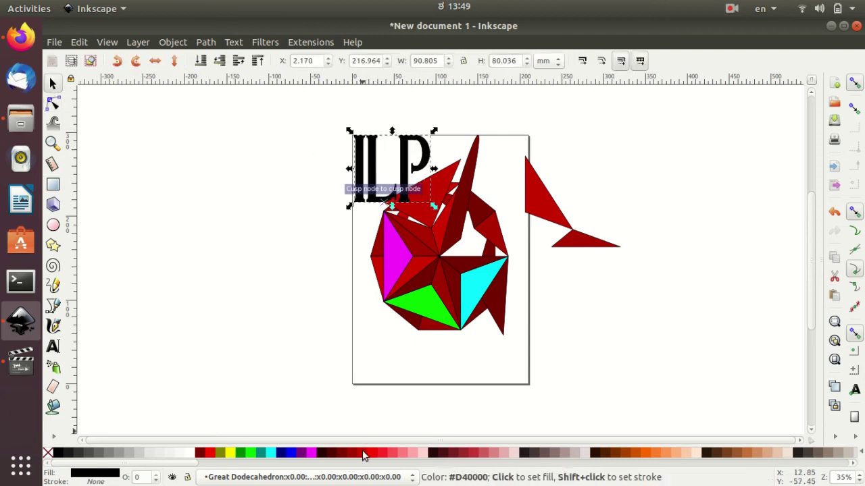
{"action": "left_click", "coordinate": [312, 452]}
- Fill the ILP lettering teal and place it over the dodecahedron's upper part
{"action": "left_click", "coordinate": [271, 453]}
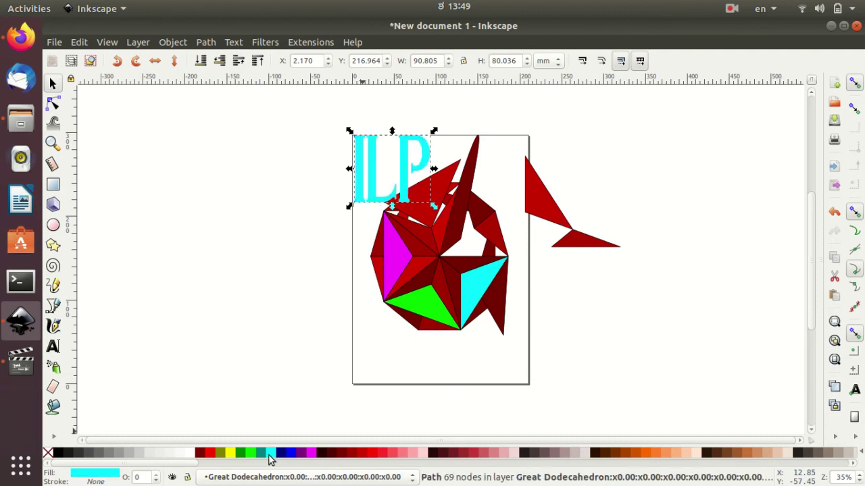
{"action": "left_click", "coordinate": [260, 454]}
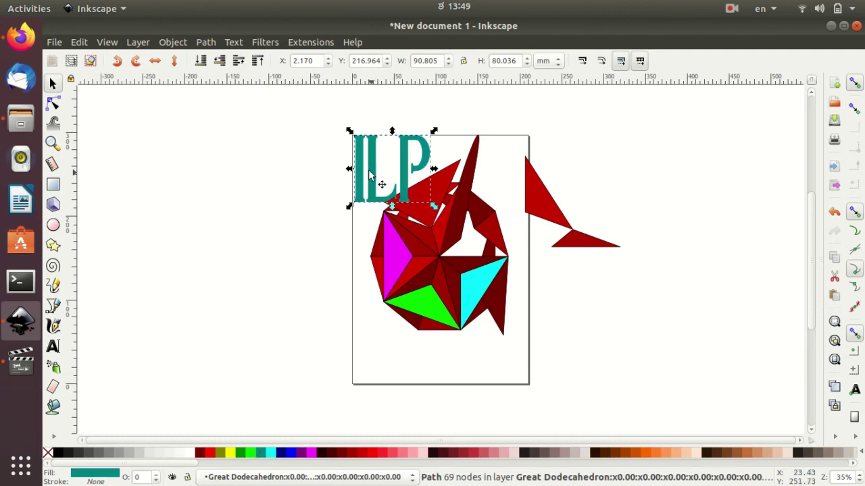
{"action": "mouse_move", "coordinate": [378, 161]}
{"action": "left_mouse_down"}
{"action": "mouse_move", "coordinate": [435, 260]}
{"action": "mouse_move", "coordinate": [426, 270]}
{"action": "left_mouse_up"}
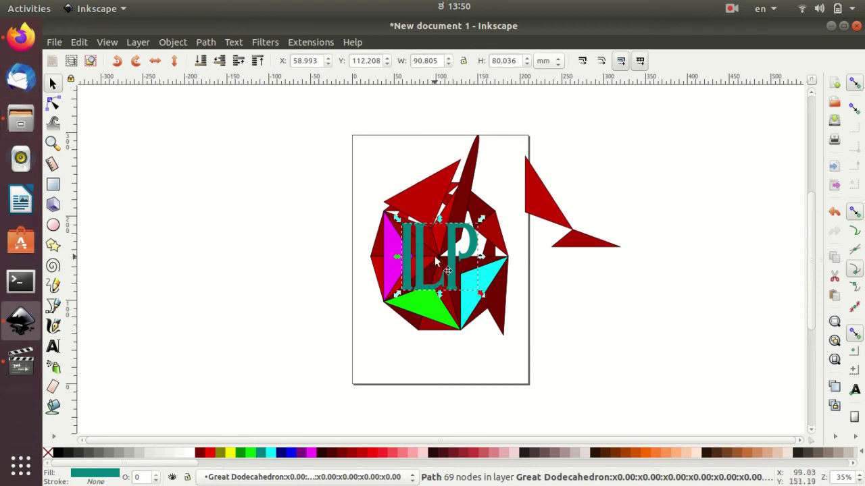
{"action": "left_click_drag", "start_coordinate": [446, 248], "coordinate": [440, 208]}
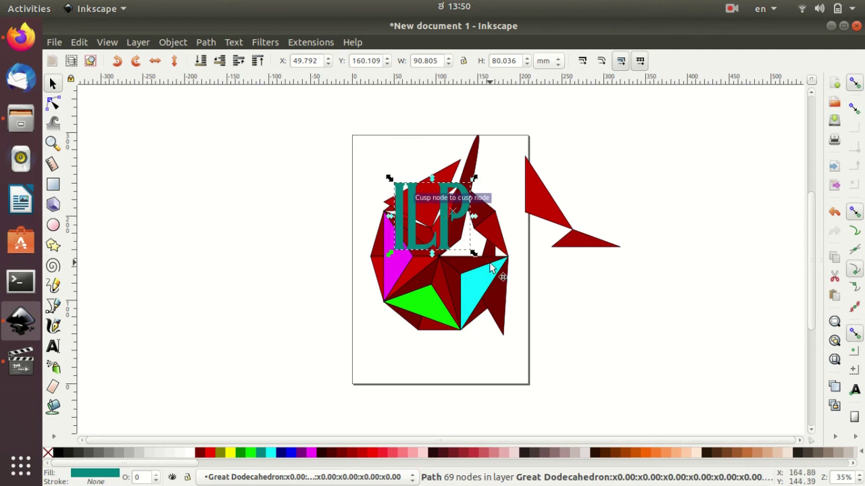
{"action": "left_click", "coordinate": [569, 311]}
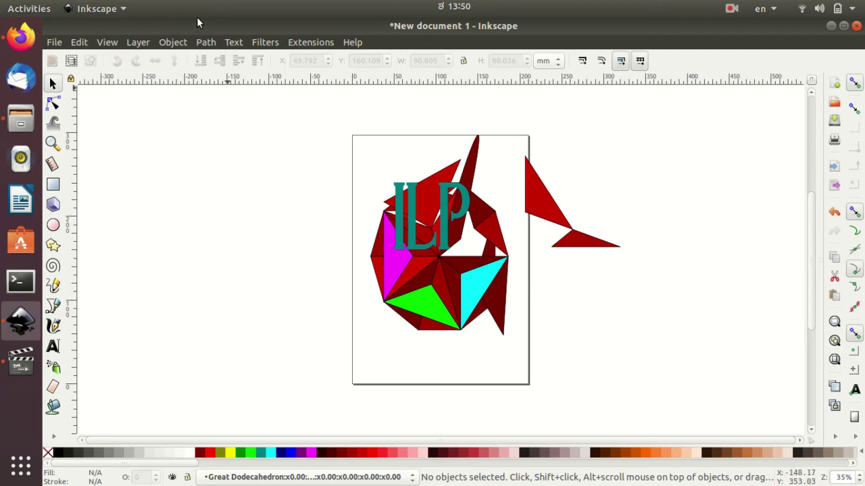
- Render a full-year 2020 calendar with the Calendar extension
{"action": "left_click", "coordinate": [295, 47]}
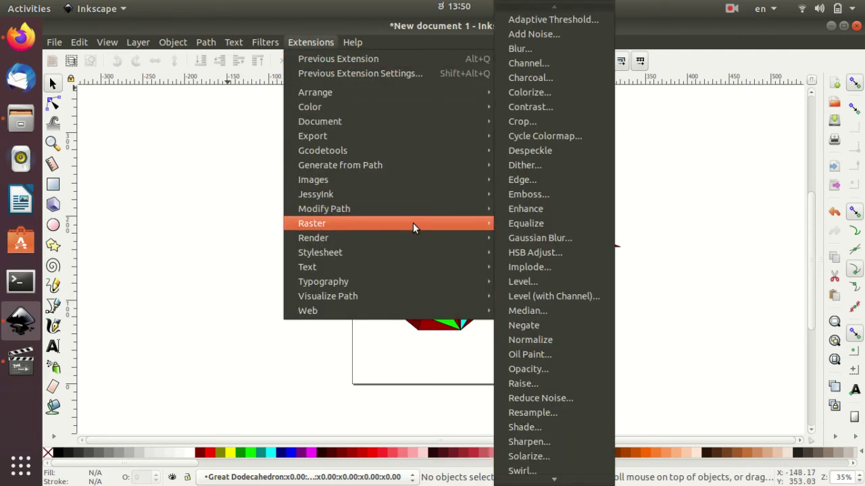
{"action": "mouse_move", "coordinate": [312, 238]}
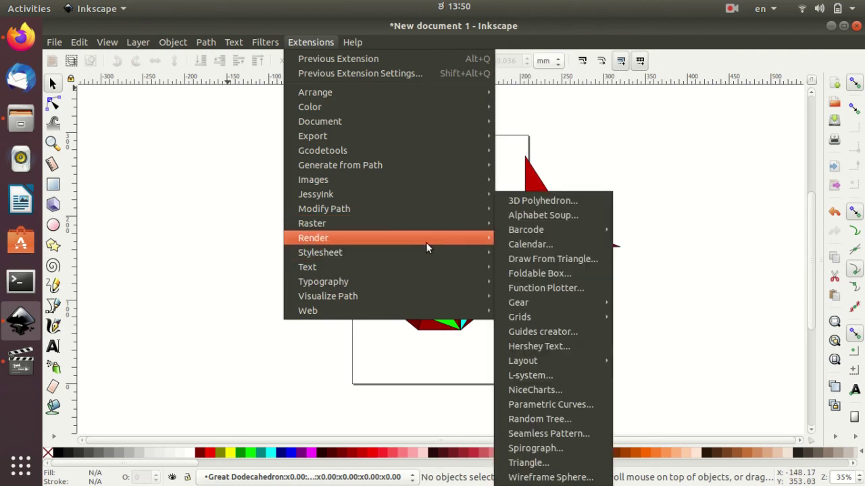
{"action": "left_click", "coordinate": [533, 244]}
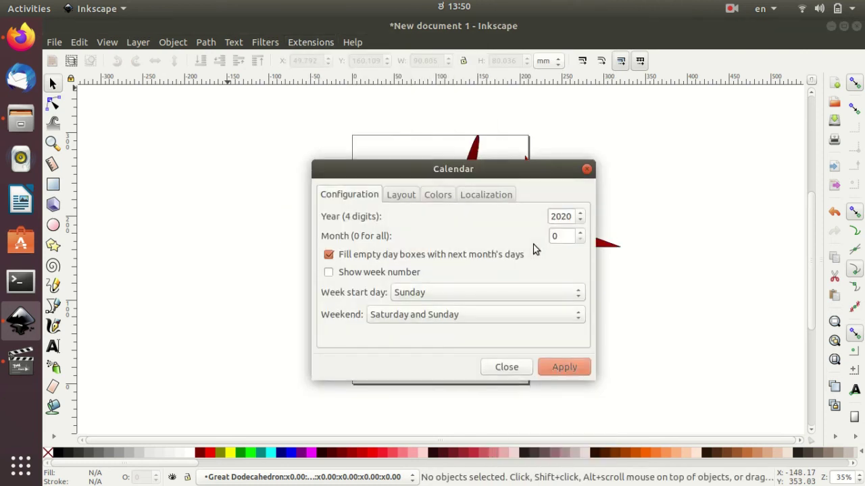
{"action": "left_click", "coordinate": [579, 221]}
{"action": "left_click", "coordinate": [574, 369]}
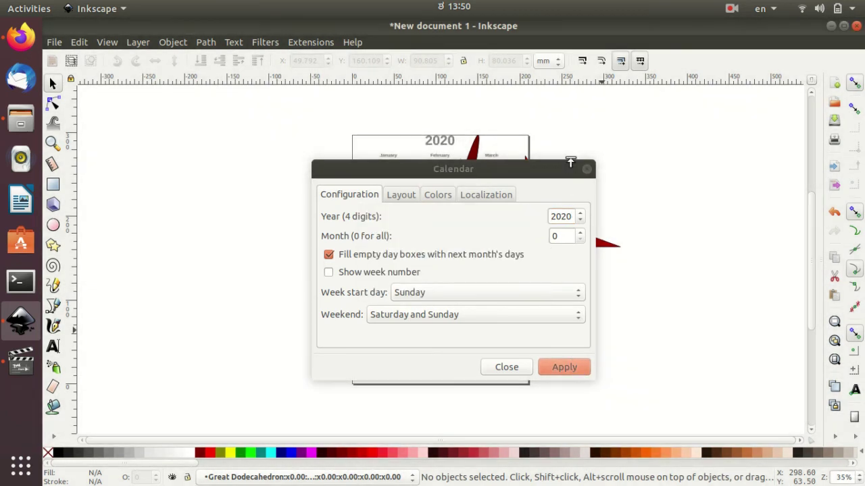
{"action": "left_click", "coordinate": [586, 169]}
{"action": "left_click", "coordinate": [455, 189]}
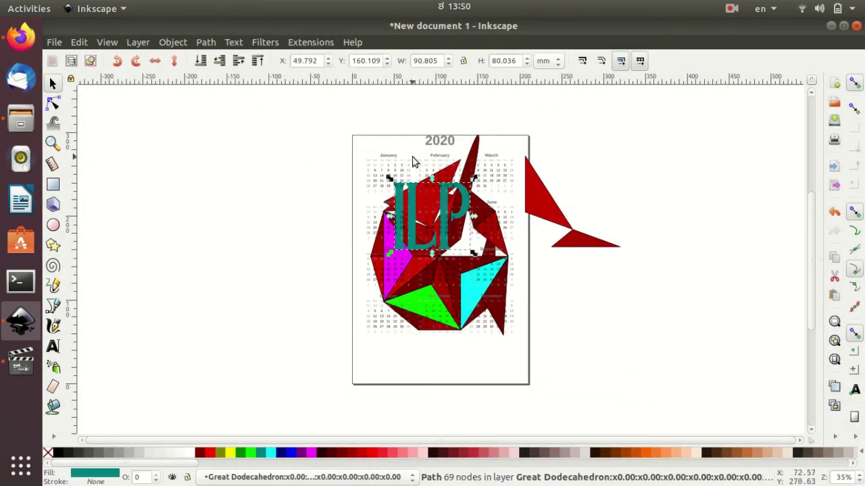
{"action": "key", "text": "Escape"}
- Move the red ILP artwork left off the page
{"action": "left_click", "coordinate": [55, 83]}
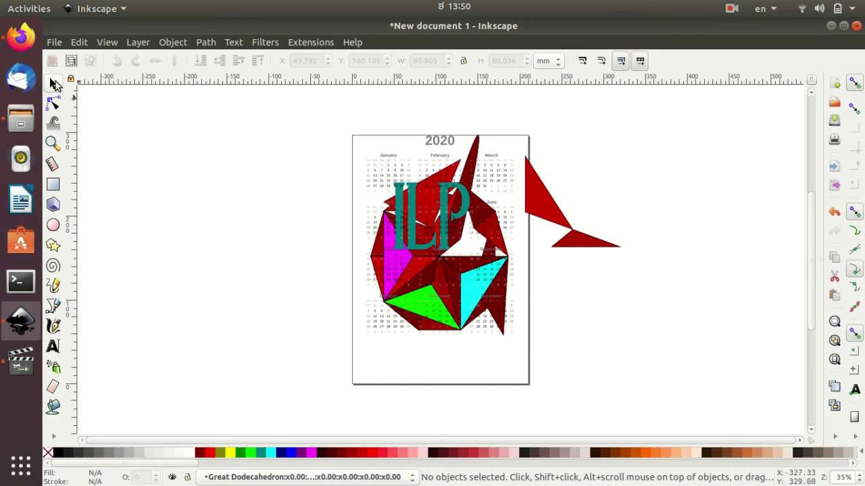
{"action": "mouse_move", "coordinate": [382, 173]}
{"action": "left_mouse_down"}
{"action": "mouse_move", "coordinate": [377, 191]}
{"action": "mouse_move", "coordinate": [220, 158]}
{"action": "left_mouse_up"}
{"action": "left_click", "coordinate": [394, 174]}
{"action": "left_click", "coordinate": [444, 167]}
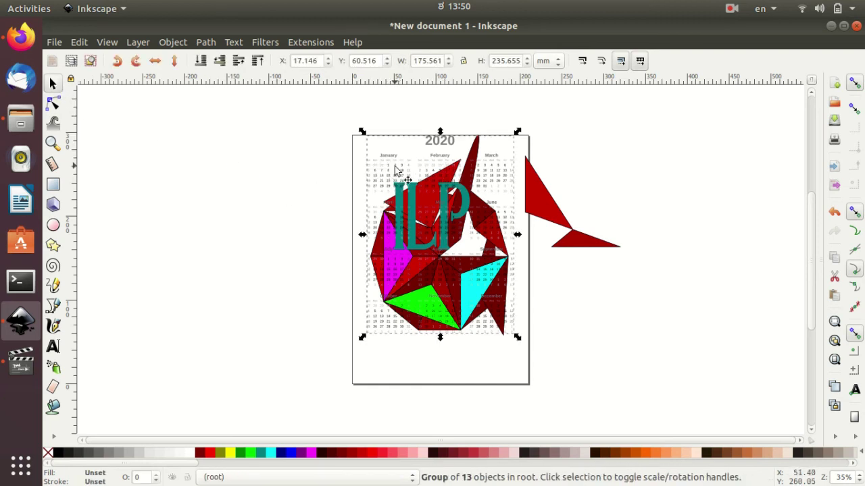
{"action": "left_click_drag", "start_coordinate": [433, 202], "coordinate": [152, 202]}
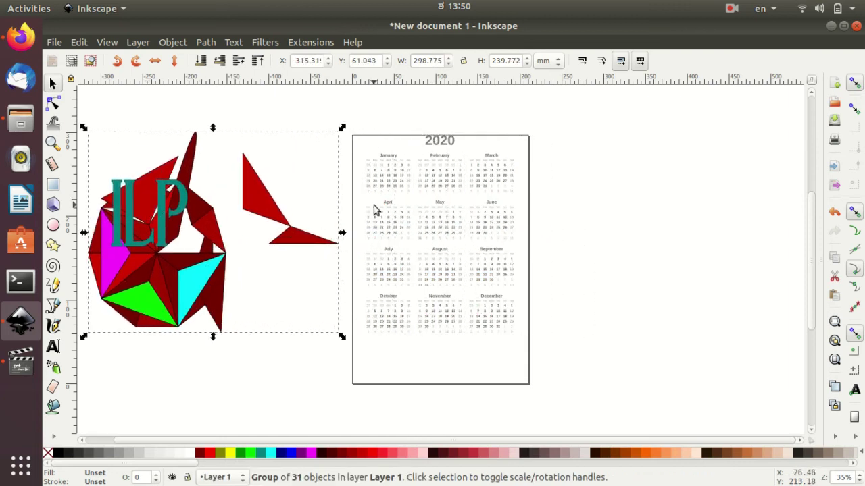
{"action": "key", "text": "Escape"}
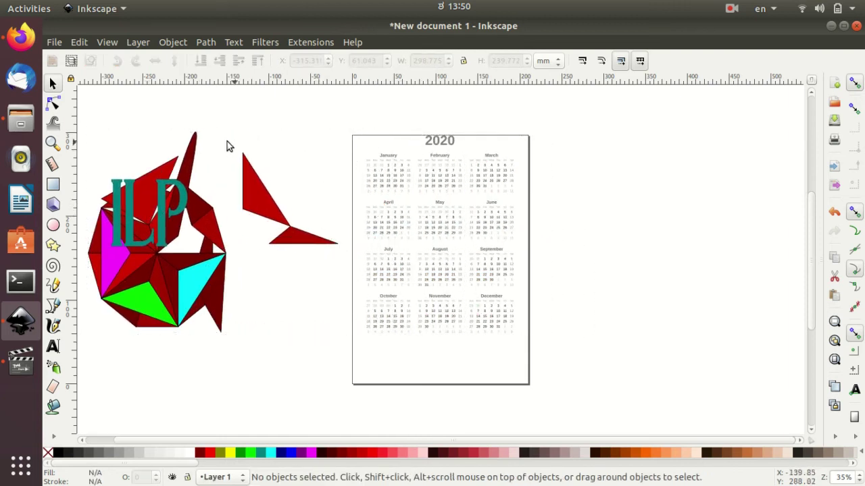
- Ungroup the 2020 calendar into separate month groups
{"action": "left_click", "coordinate": [53, 104]}
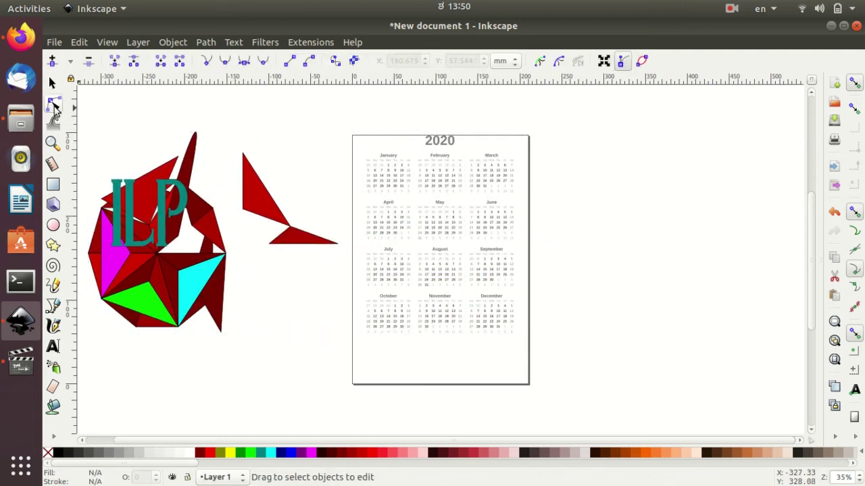
{"action": "left_click", "coordinate": [398, 183]}
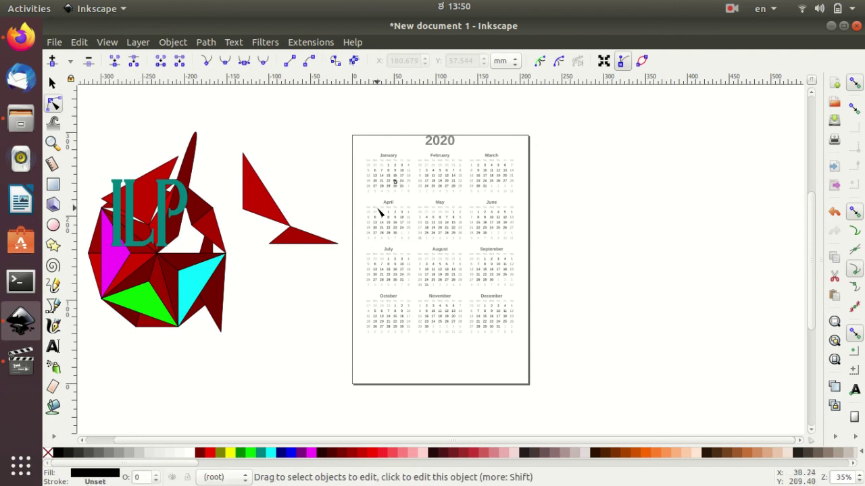
{"action": "right_click", "coordinate": [385, 196]}
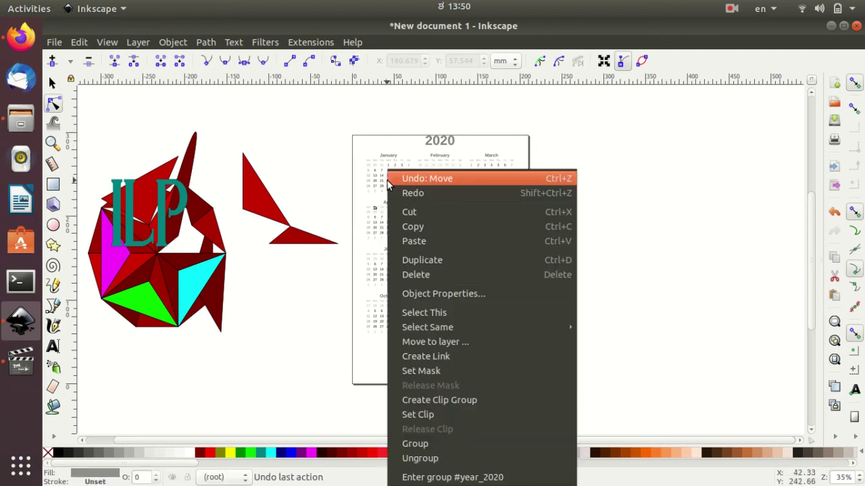
{"action": "left_click", "coordinate": [501, 459]}
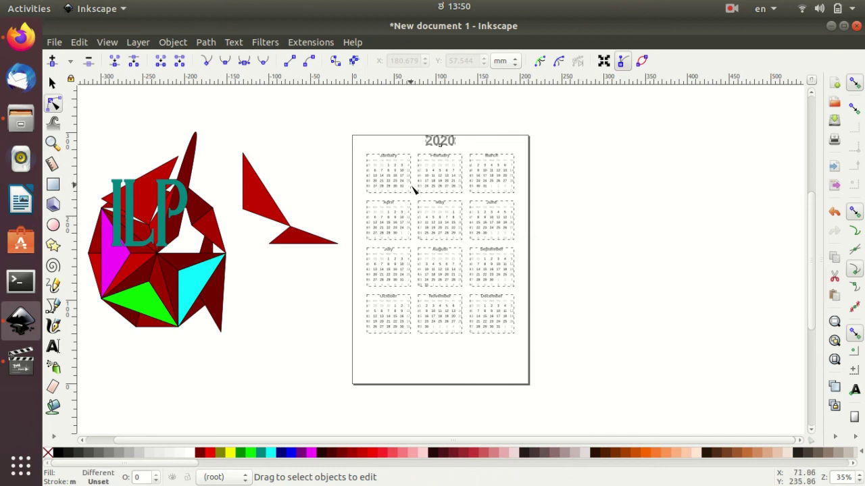
{"action": "left_click", "coordinate": [391, 176]}
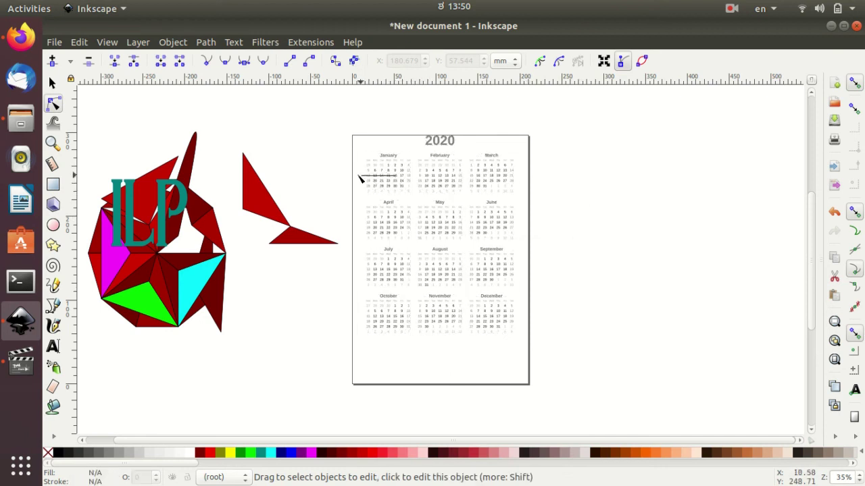
- Select a month calendar and open its context menus without applying changes
{"action": "left_click", "coordinate": [56, 83]}
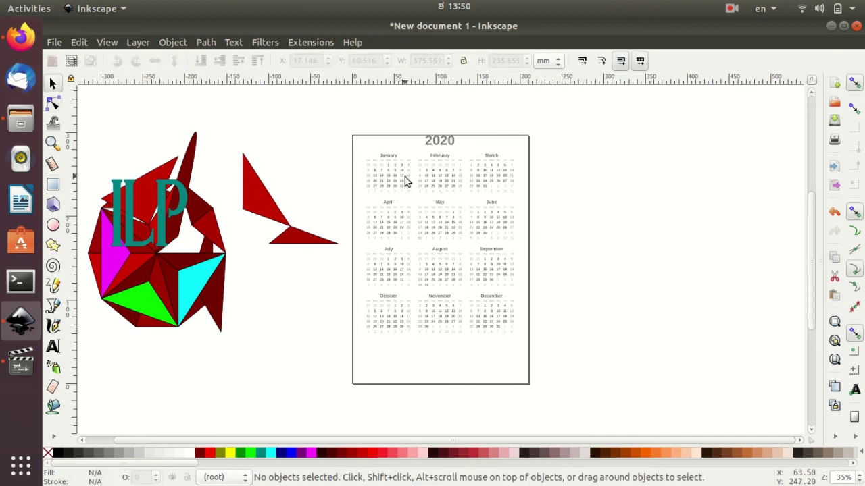
{"action": "left_click", "coordinate": [372, 175]}
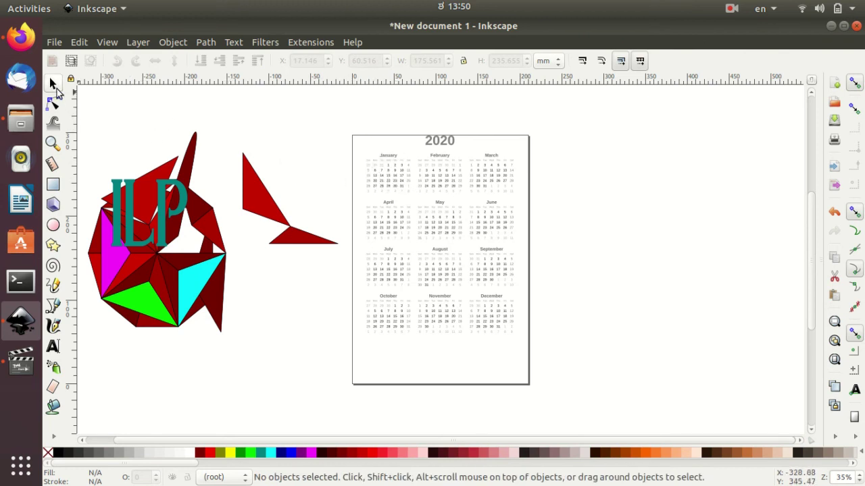
{"action": "left_click", "coordinate": [54, 103]}
{"action": "left_click", "coordinate": [54, 84]}
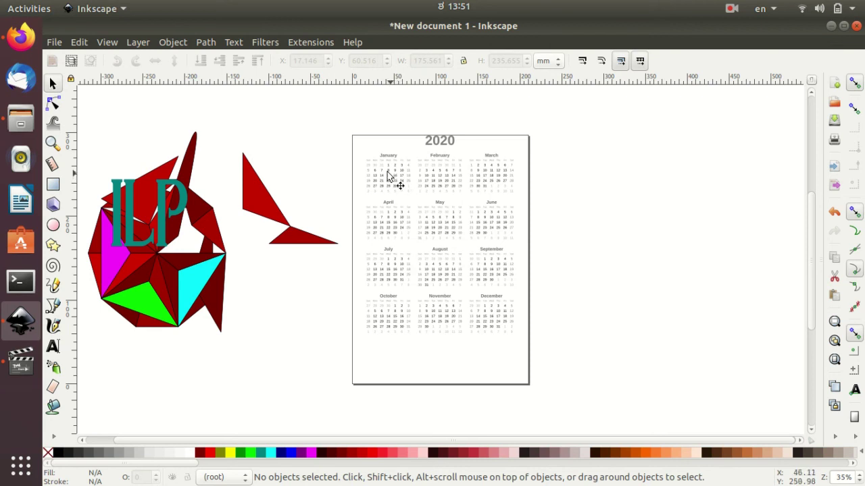
{"action": "right_click", "coordinate": [383, 174]}
{"action": "left_click", "coordinate": [493, 258]}
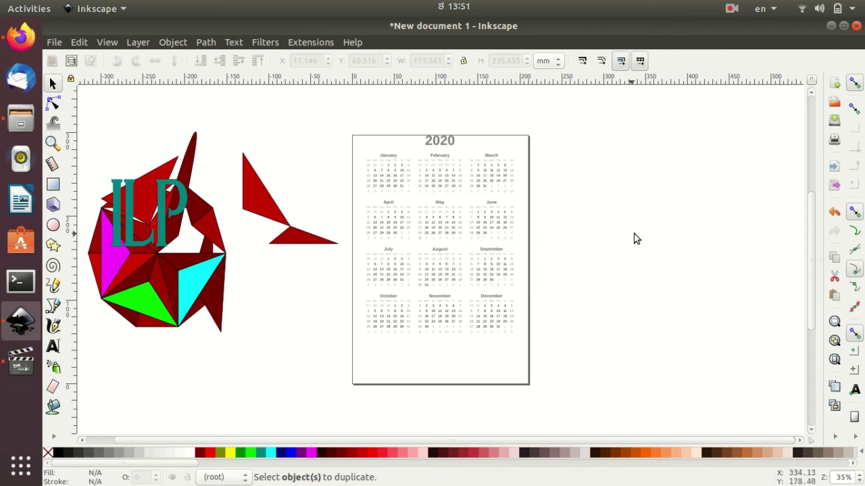
{"action": "right_click", "coordinate": [445, 199]}
{"action": "left_click", "coordinate": [390, 181]}
{"action": "right_click", "coordinate": [389, 166]}
{"action": "left_click", "coordinate": [776, 287]}
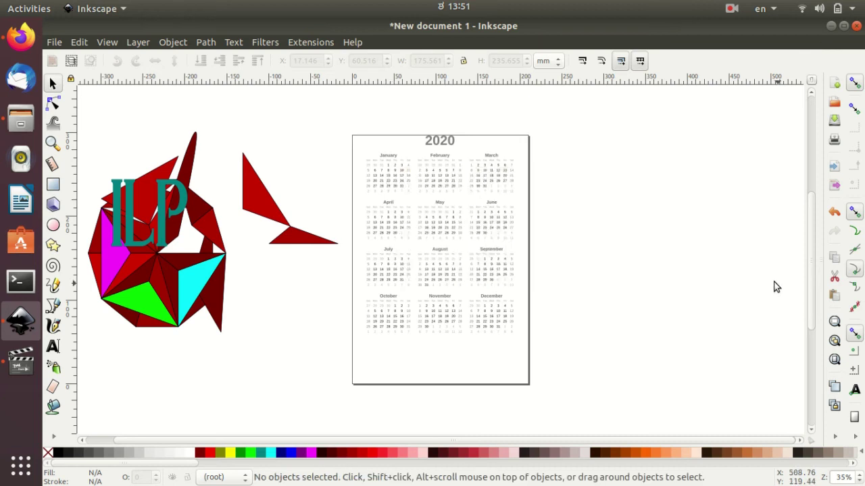
{"action": "right_click", "coordinate": [446, 242]}
{"action": "left_click", "coordinate": [439, 229]}
- Enlarge the January calendar and move it off the page to the upper left
{"action": "left_click_drag", "start_coordinate": [437, 225], "coordinate": [413, 235]}
{"action": "left_click", "coordinate": [387, 179]}
{"action": "left_click", "coordinate": [373, 164]}
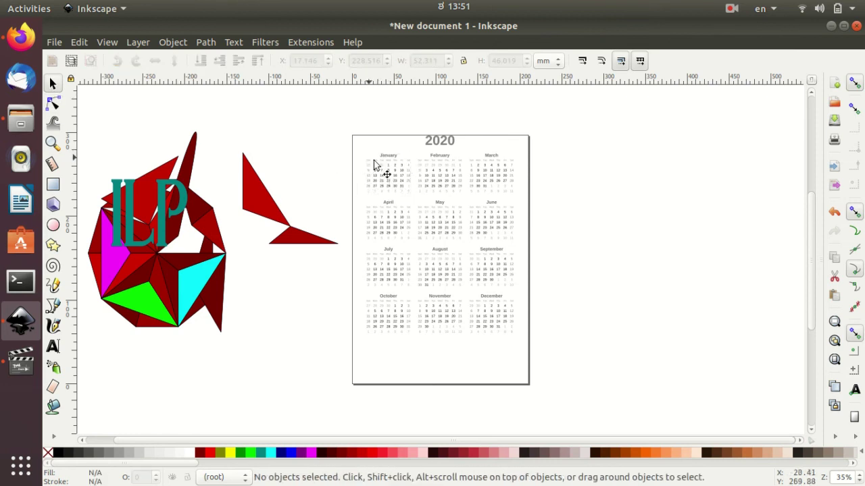
{"action": "left_click", "coordinate": [392, 180]}
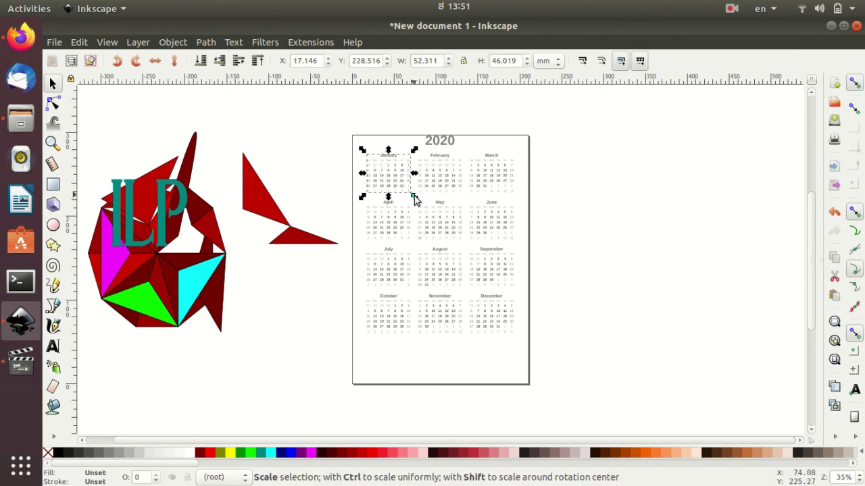
{"action": "left_click_drag", "start_coordinate": [411, 196], "coordinate": [439, 225]}
{"action": "mouse_move", "coordinate": [372, 164]}
{"action": "left_mouse_down"}
{"action": "mouse_move", "coordinate": [411, 193]}
{"action": "mouse_move", "coordinate": [313, 142]}
{"action": "left_mouse_up"}
{"action": "left_click", "coordinate": [402, 186]}
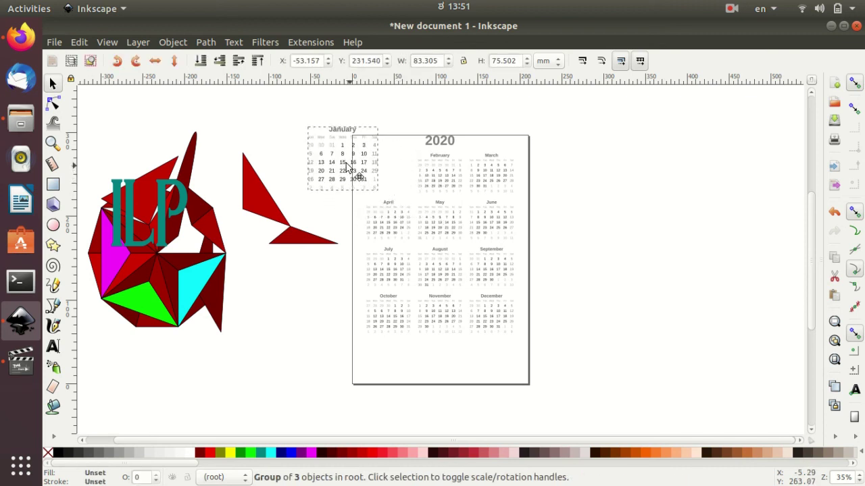
{"action": "key", "text": "Escape"}
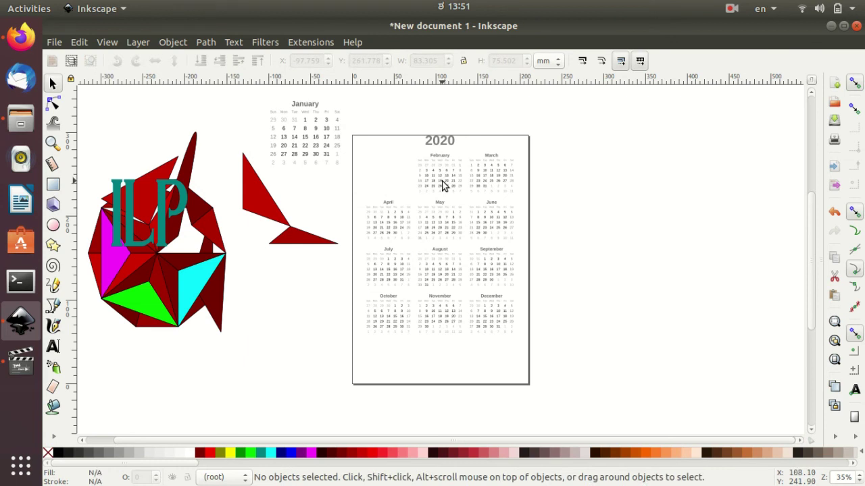
- Apply the Printing Marks extension with Crop, Registration and Color Bars marks
{"action": "left_click", "coordinate": [299, 42]}
{"action": "mouse_move", "coordinate": [313, 238]}
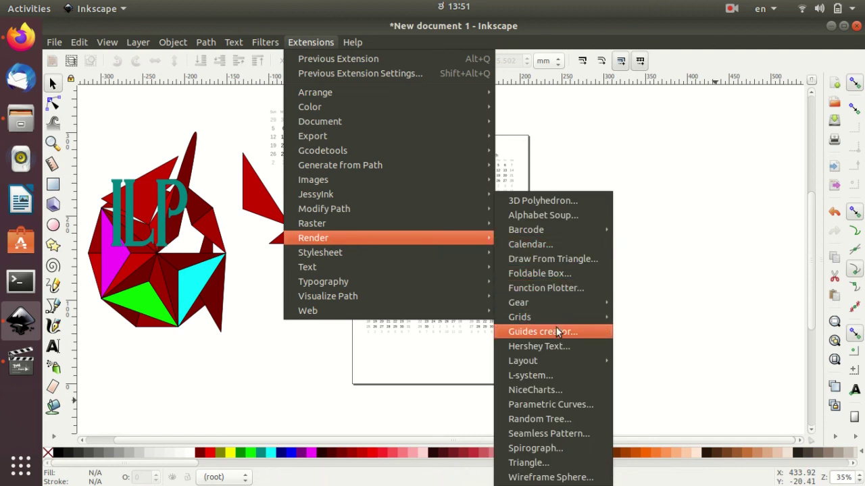
{"action": "mouse_move", "coordinate": [523, 361]}
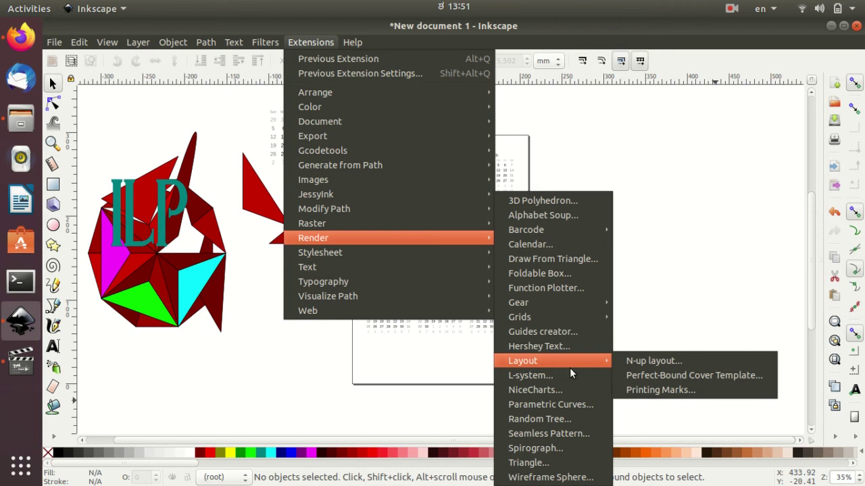
{"action": "left_click", "coordinate": [661, 390]}
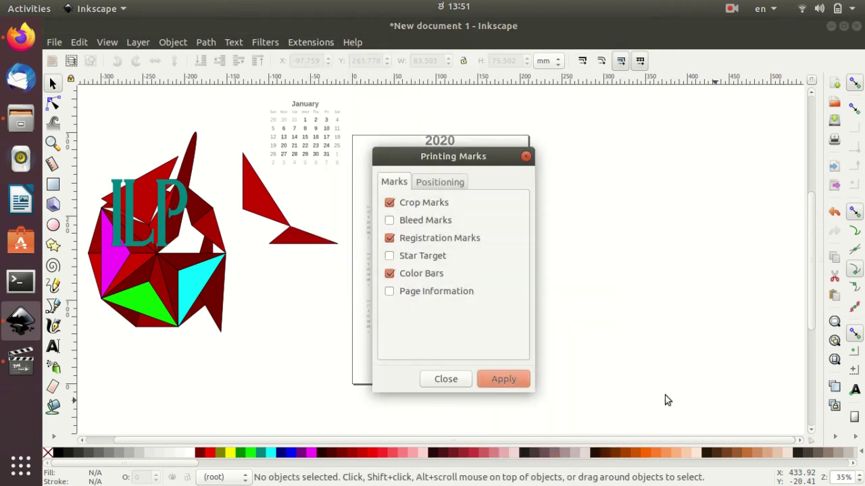
{"action": "left_click", "coordinate": [510, 382]}
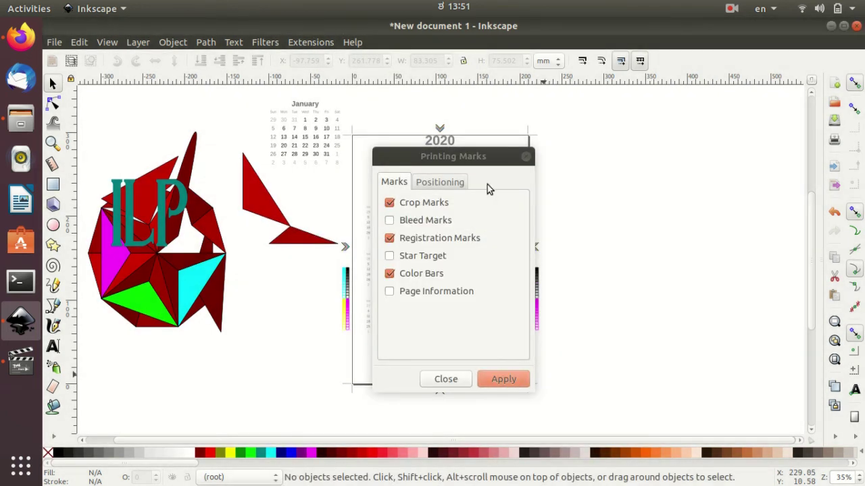
{"action": "left_click", "coordinate": [526, 158]}
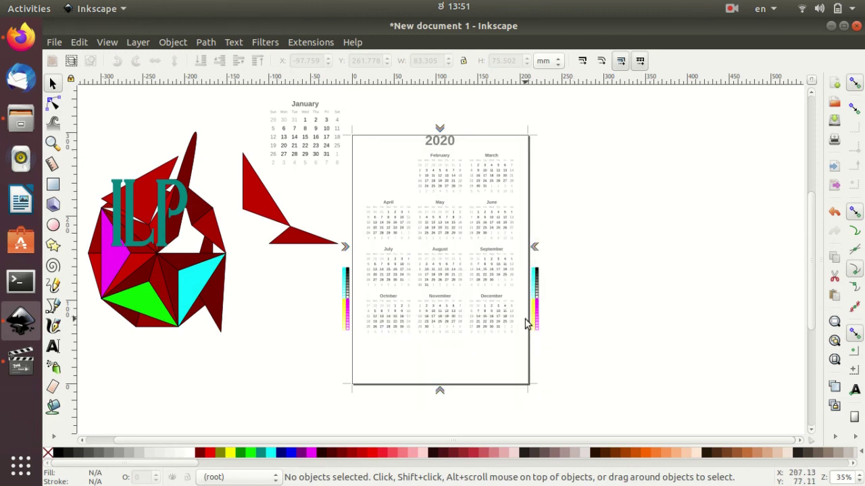
- Delete the red ILP artwork and individual month calendars
{"action": "left_click", "coordinate": [165, 242]}
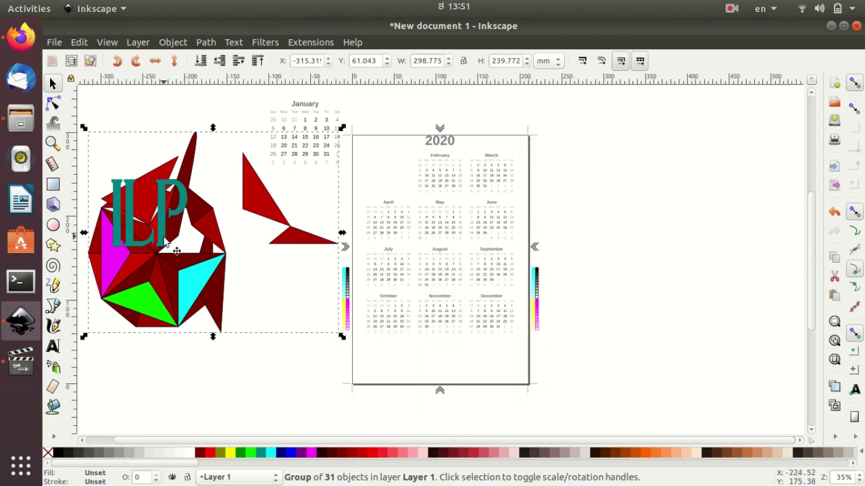
{"action": "key", "text": "Delete"}
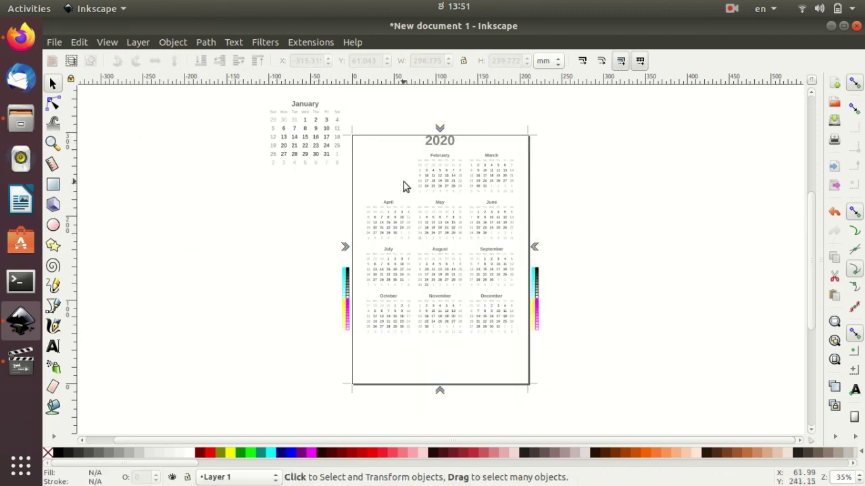
{"action": "key", "text": "Delete"}
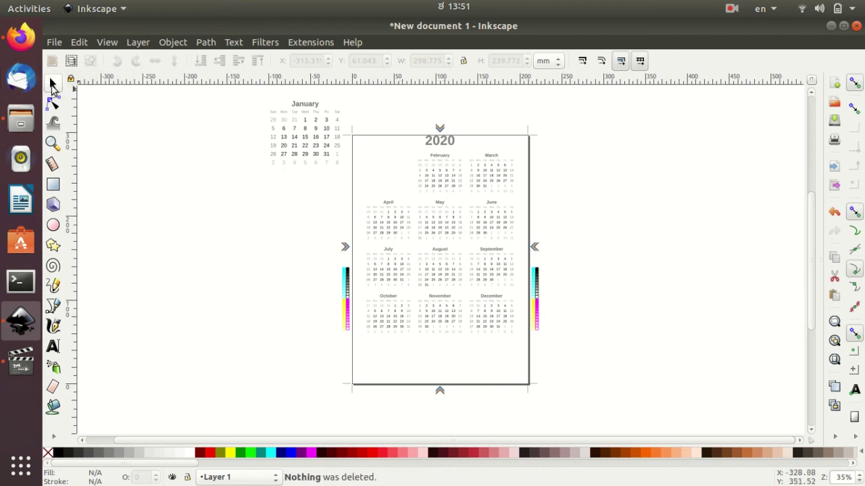
{"action": "left_click", "coordinate": [440, 231]}
{"action": "key", "text": "Delete"}
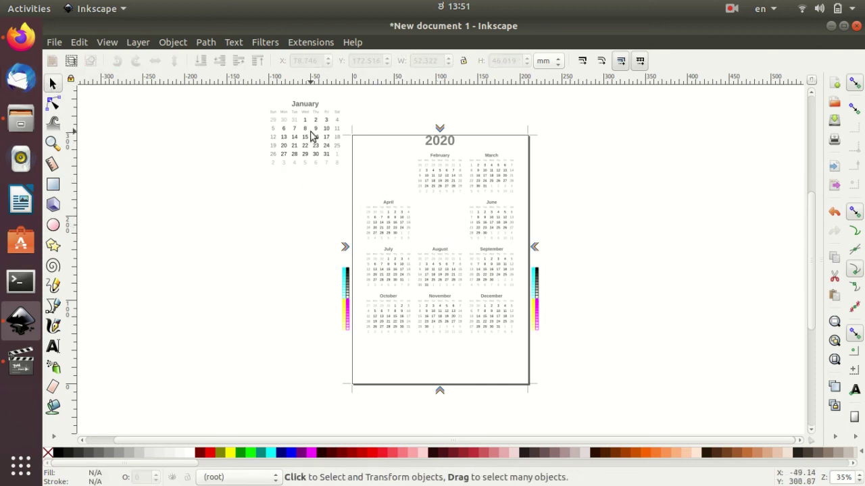
{"action": "key", "text": "Delete"}
{"action": "right_click", "coordinate": [396, 206]}
{"action": "key", "text": "Escape"}
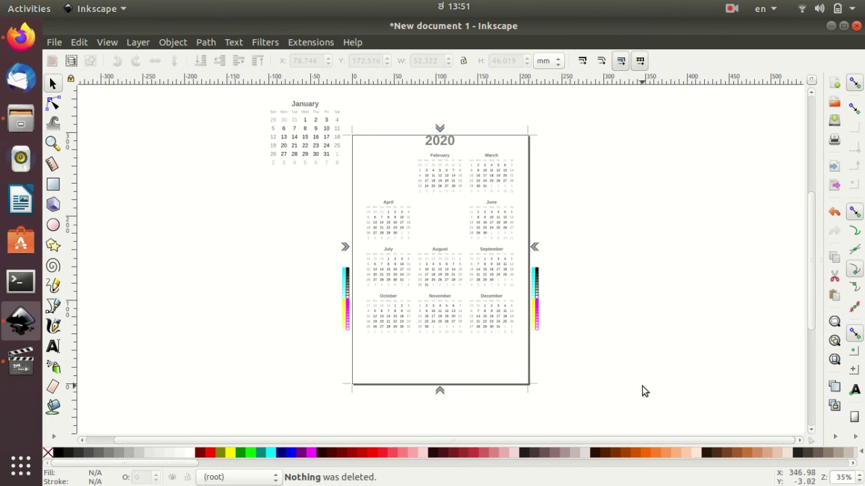
- Box-select and delete the remaining month calendars and the January block
{"action": "left_click_drag", "start_coordinate": [643, 390], "coordinate": [148, 129]}
{"action": "key", "text": "Delete"}
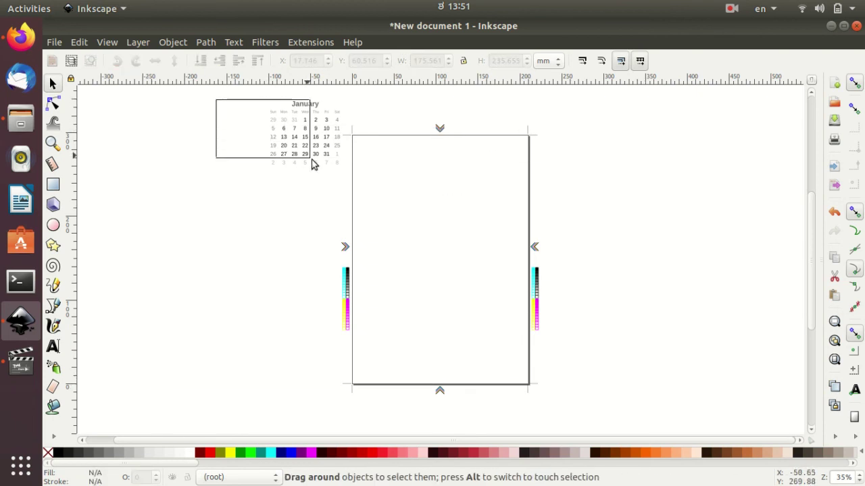
{"action": "left_click_drag", "start_coordinate": [215, 103], "coordinate": [345, 185]}
{"action": "key", "text": "Delete"}
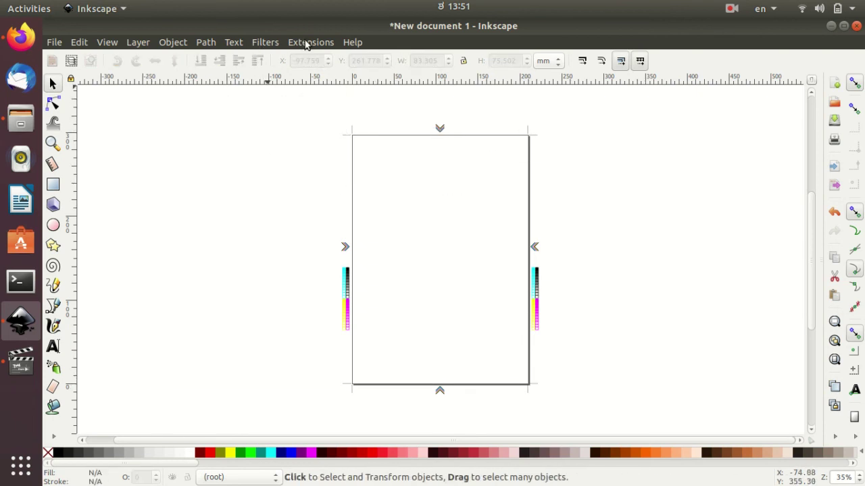
- Generate a tree on the page with the Random Tree extension
{"action": "left_click", "coordinate": [306, 43]}
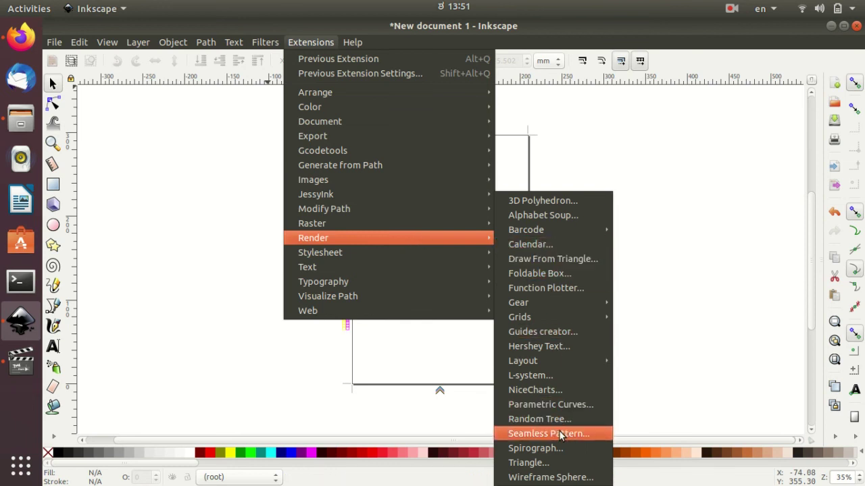
{"action": "left_click", "coordinate": [566, 419]}
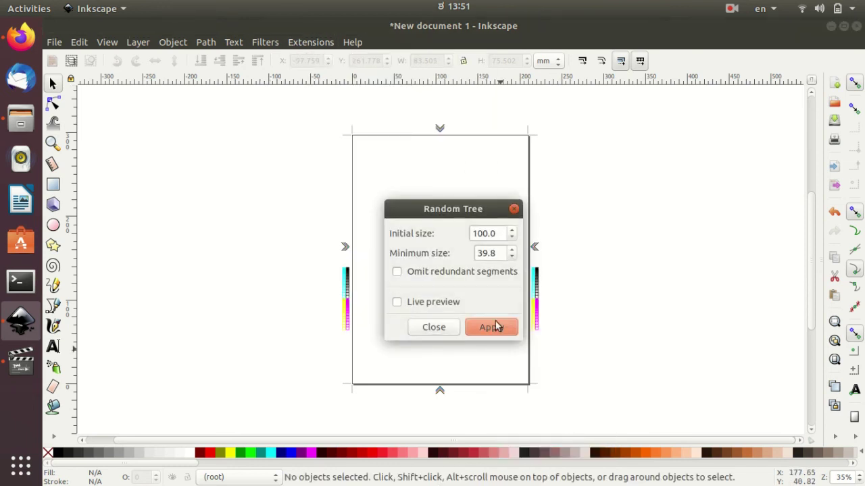
{"action": "left_click", "coordinate": [397, 302]}
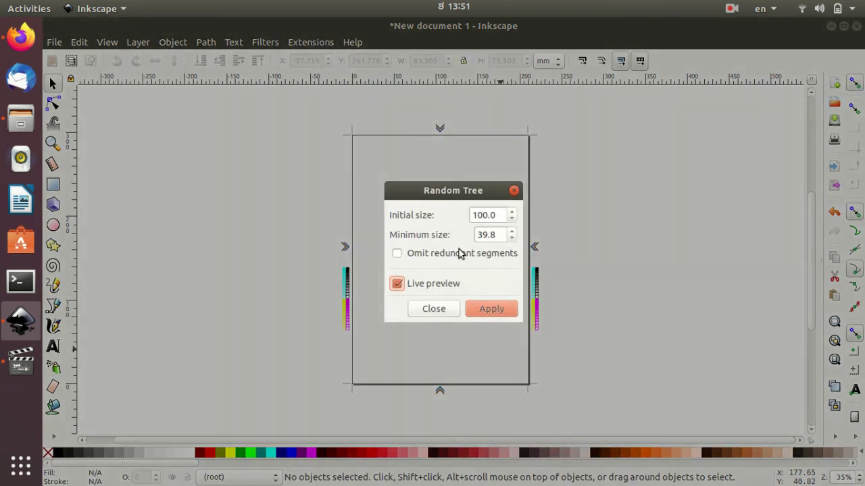
{"action": "left_click", "coordinate": [501, 314]}
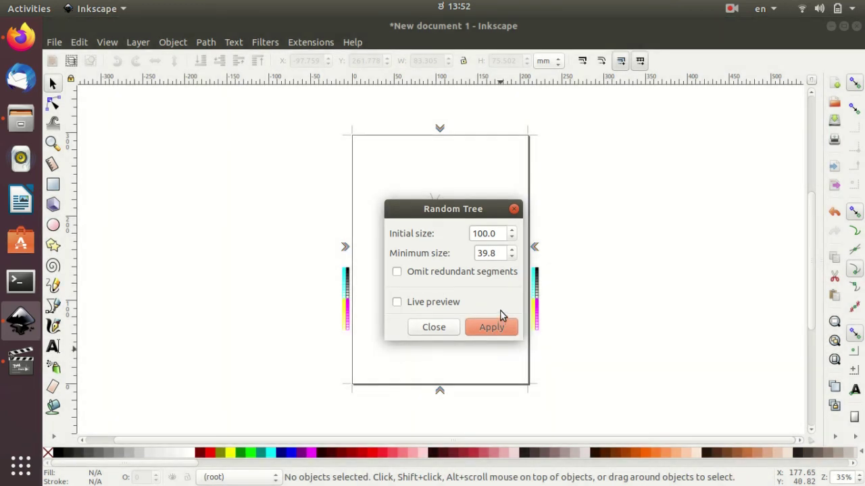
{"action": "left_click", "coordinate": [501, 330]}
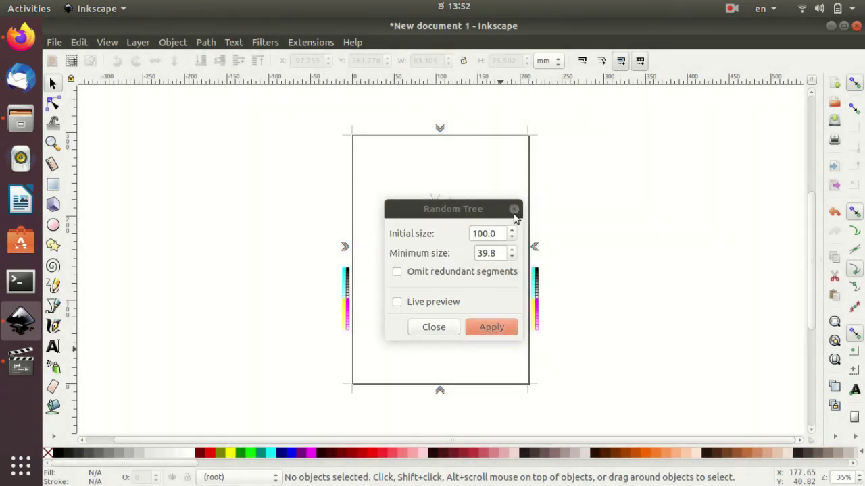
{"action": "left_click", "coordinate": [513, 209]}
- Delete the small extra tree copy and enlarge the tree to 139.344 × 191.209 mm
{"action": "left_click_drag", "start_coordinate": [456, 248], "coordinate": [490, 296]}
{"action": "key", "text": "Delete"}
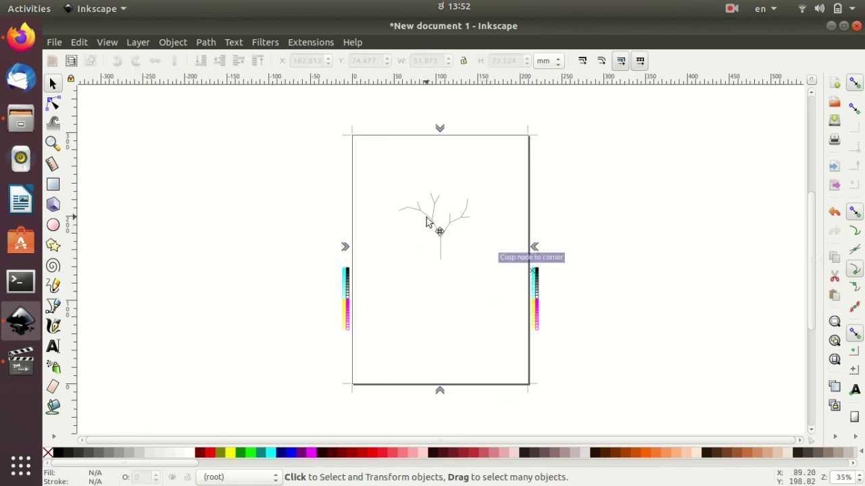
{"action": "left_click", "coordinate": [430, 222]}
{"action": "left_click_drag", "start_coordinate": [473, 266], "coordinate": [519, 358]}
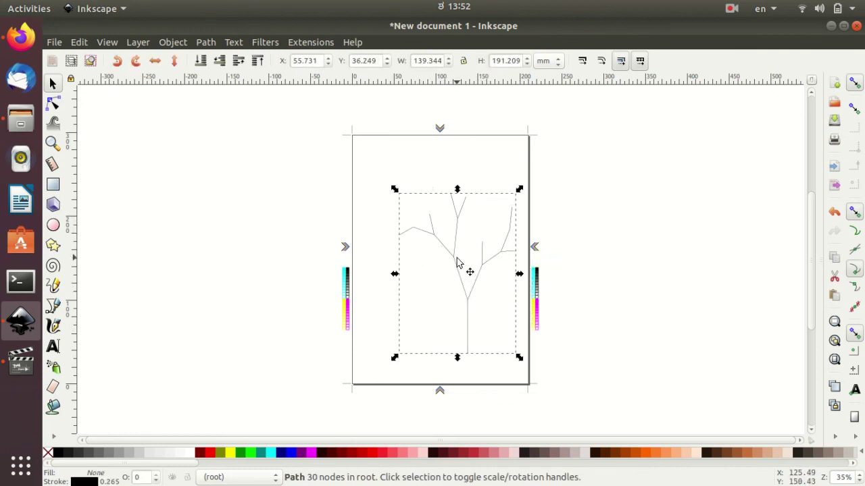
- Draw two oval leaves at the left branch tips, colouring the tall one lime and the other dark green
{"action": "left_click", "coordinate": [53, 228]}
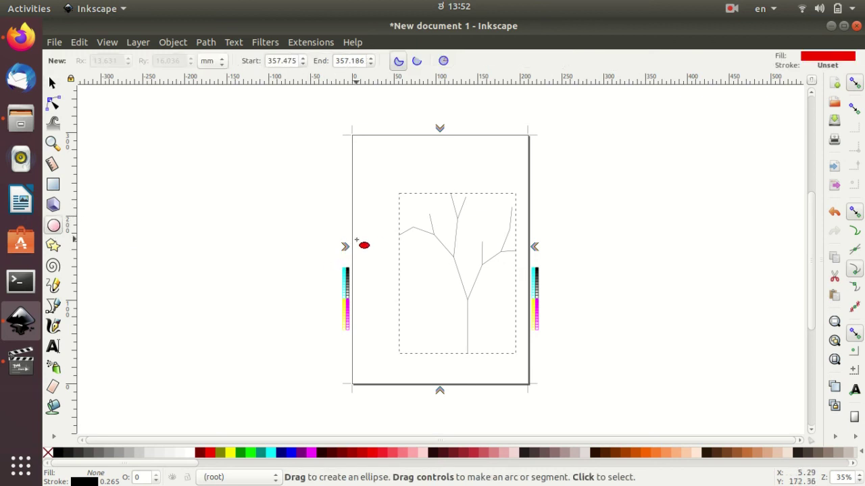
{"action": "left_click_drag", "start_coordinate": [377, 226], "coordinate": [409, 251]}
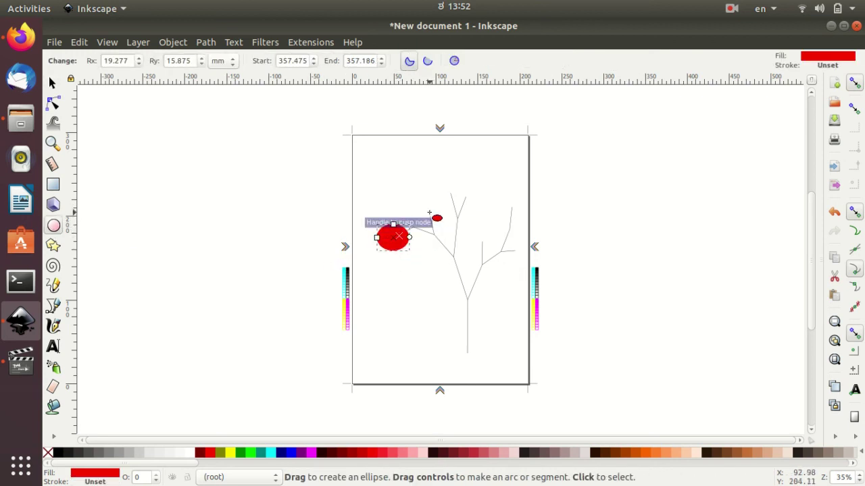
{"action": "left_click_drag", "start_coordinate": [415, 200], "coordinate": [433, 235]}
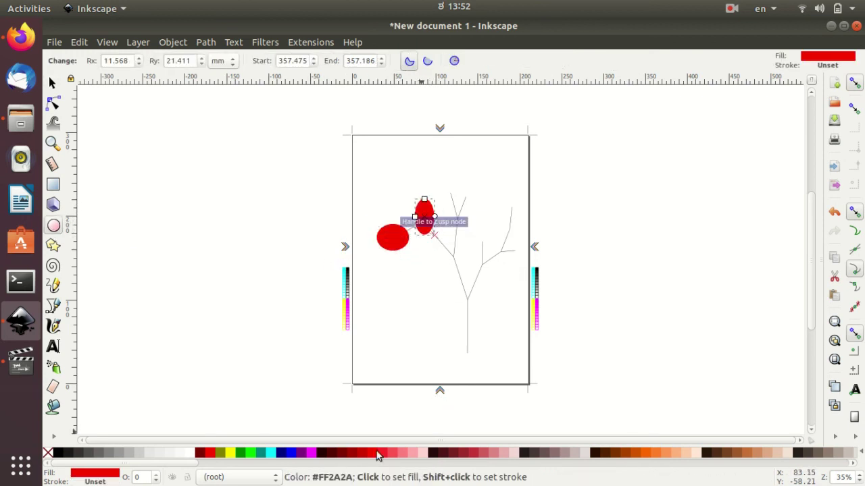
{"action": "left_click", "coordinate": [250, 454]}
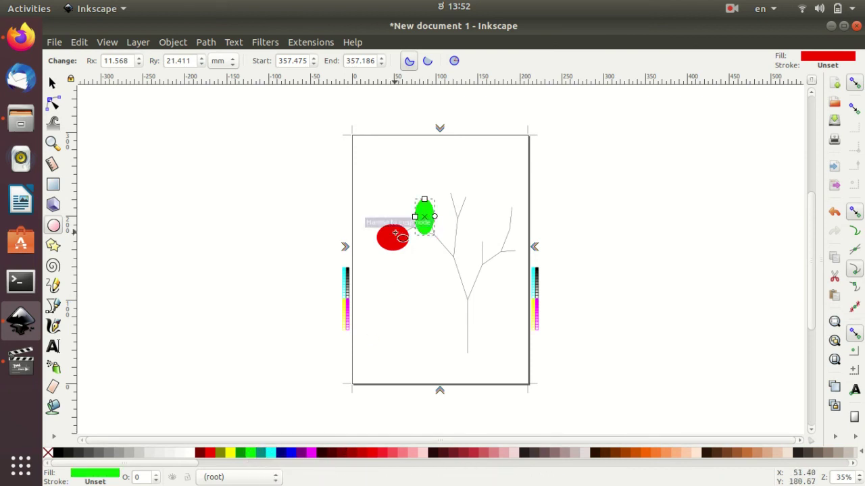
{"action": "left_click", "coordinate": [392, 237]}
{"action": "left_click", "coordinate": [241, 454]}
{"action": "left_click", "coordinate": [433, 302]}
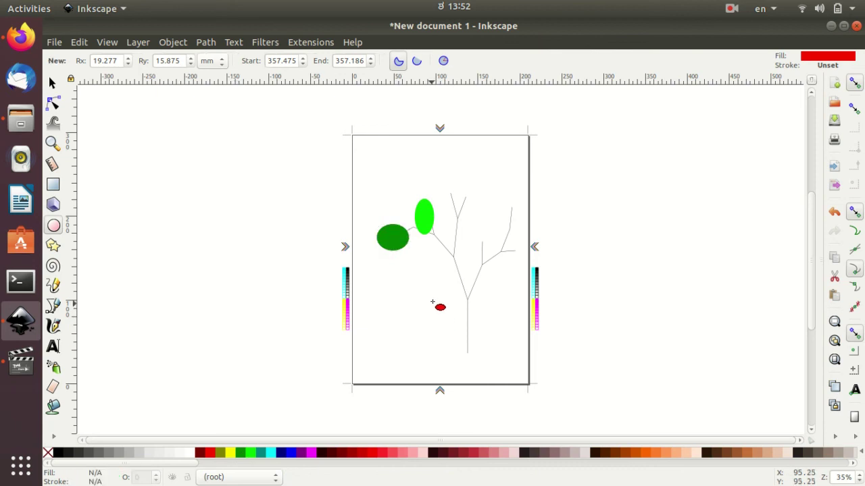
- Add a lime leaf on the right and a dark green leaf at the top, undoing a stray thin oval
{"action": "left_click_drag", "start_coordinate": [439, 182], "coordinate": [524, 218]}
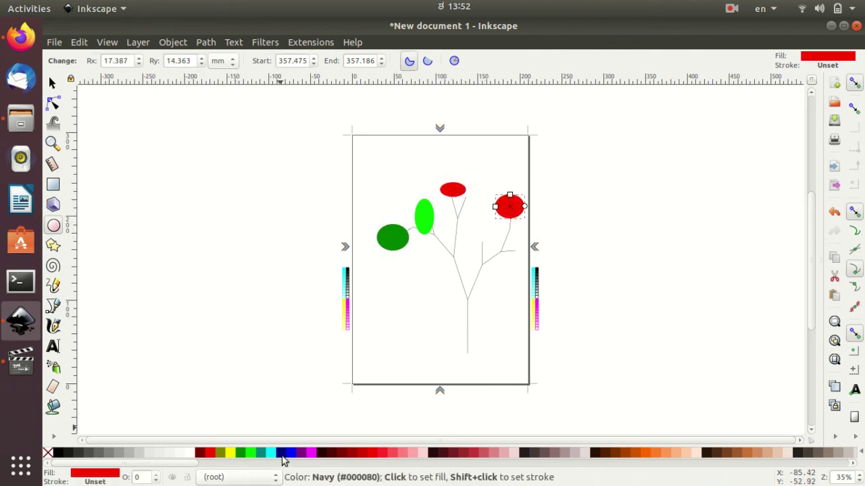
{"action": "left_click", "coordinate": [250, 454]}
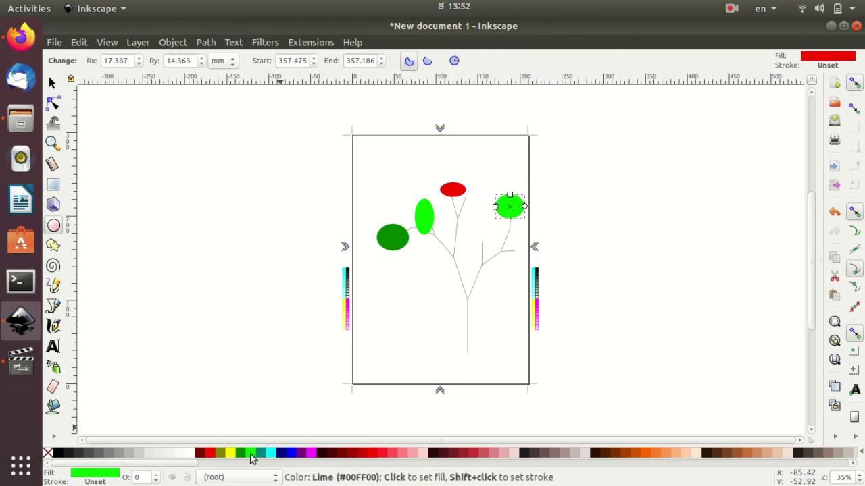
{"action": "left_click", "coordinate": [452, 189]}
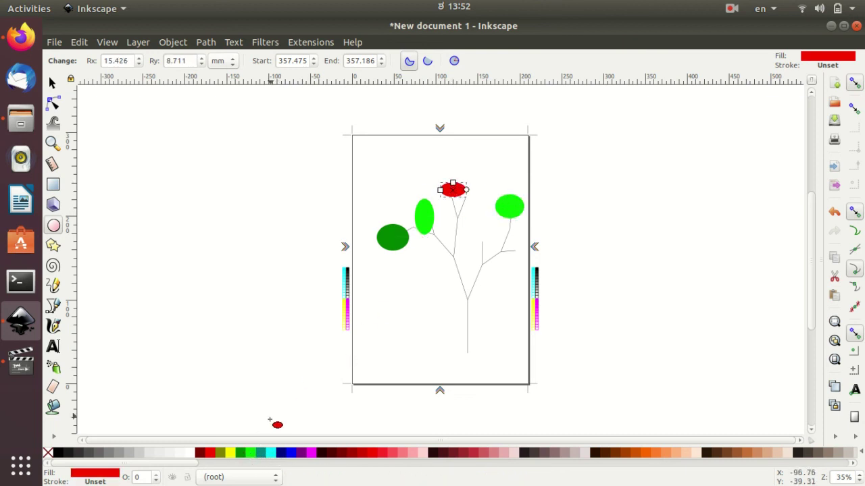
{"action": "left_click", "coordinate": [241, 454]}
{"action": "key", "text": "Escape"}
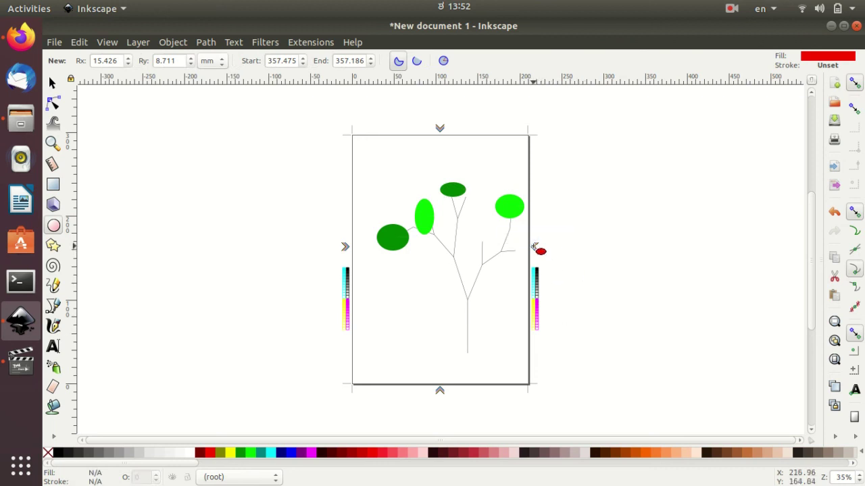
{"action": "left_click_drag", "start_coordinate": [533, 246], "coordinate": [555, 246]}
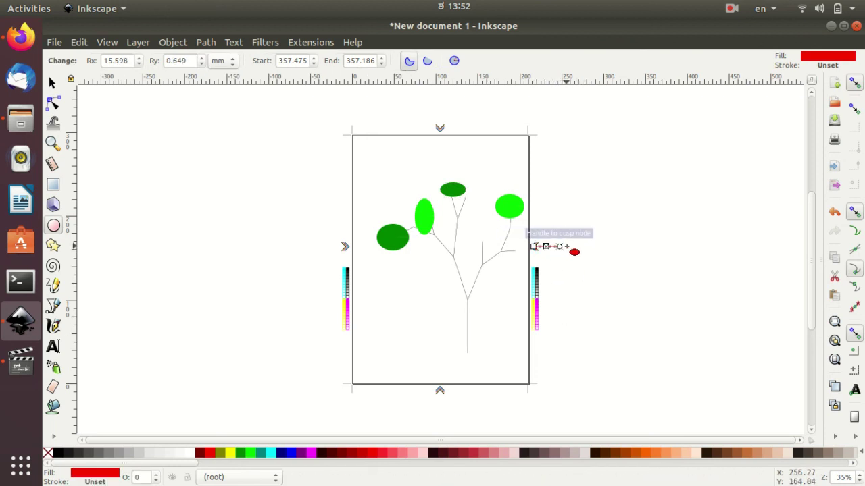
{"action": "key", "text": "ctrl+z"}
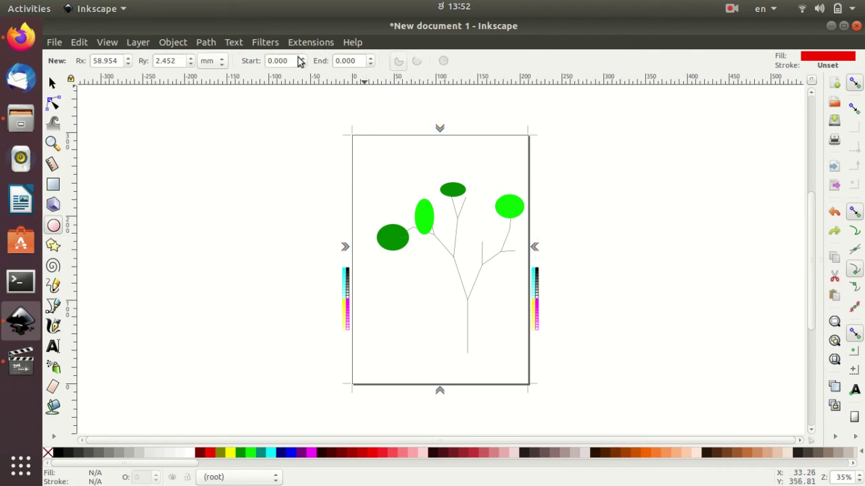
- Browse the Render extensions without choosing one, then stretch the tree up and to the left
{"action": "left_click", "coordinate": [295, 45]}
{"action": "mouse_move", "coordinate": [313, 238]}
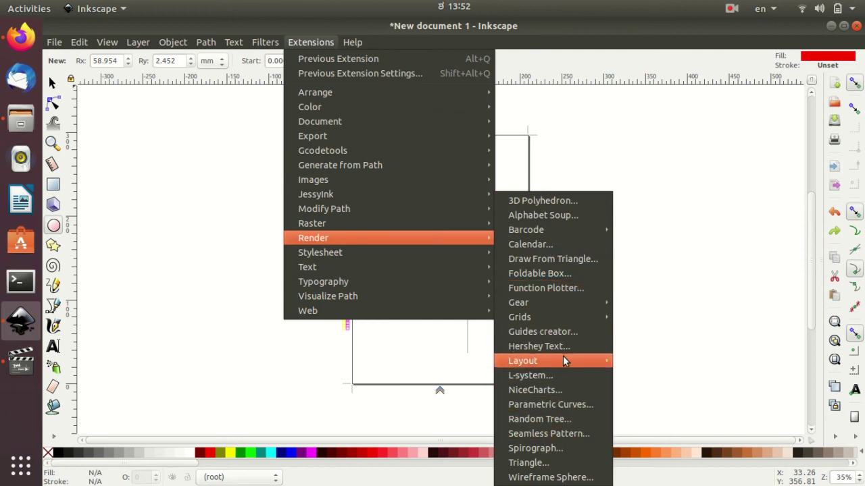
{"action": "mouse_move", "coordinate": [519, 302]}
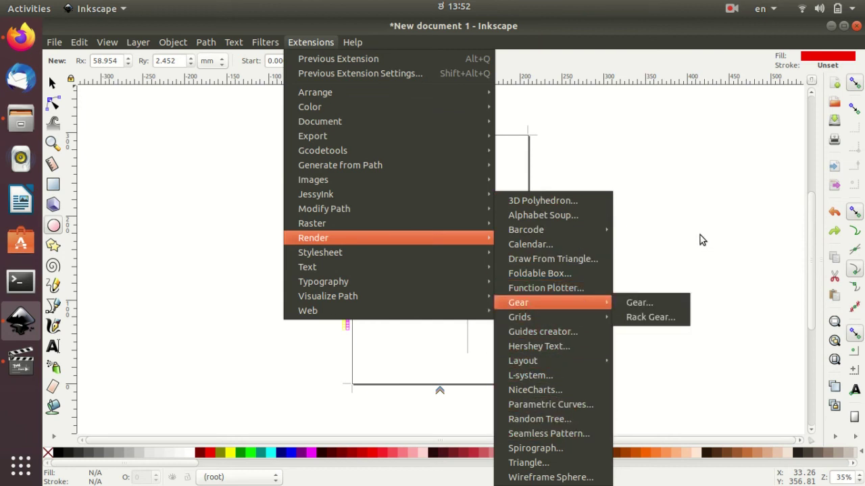
{"action": "left_click", "coordinate": [700, 236]}
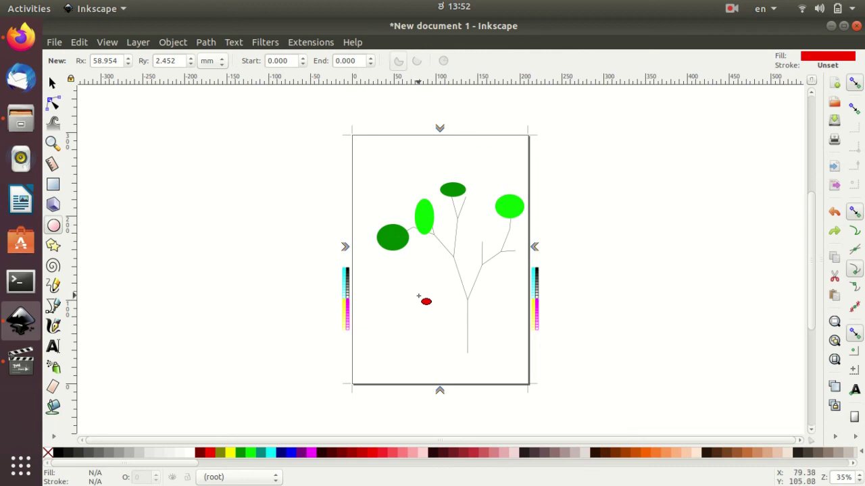
{"action": "left_click", "coordinate": [456, 254]}
{"action": "left_click", "coordinate": [52, 83]}
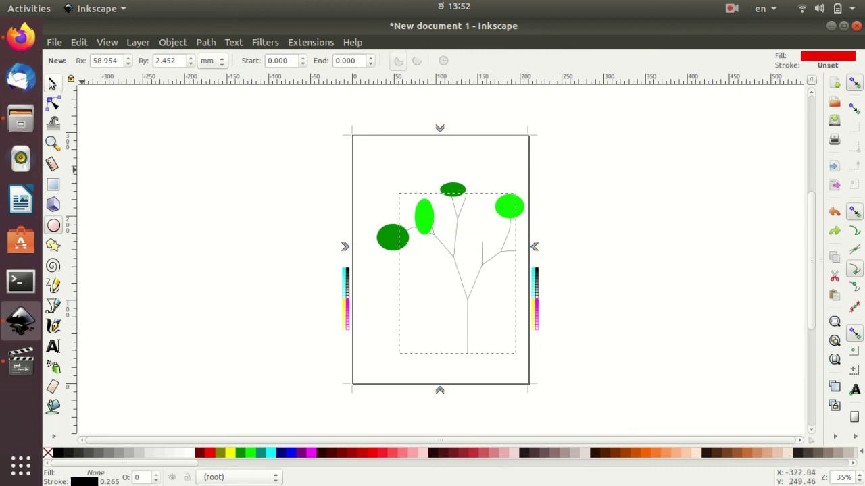
{"action": "left_click_drag", "start_coordinate": [392, 190], "coordinate": [366, 179]}
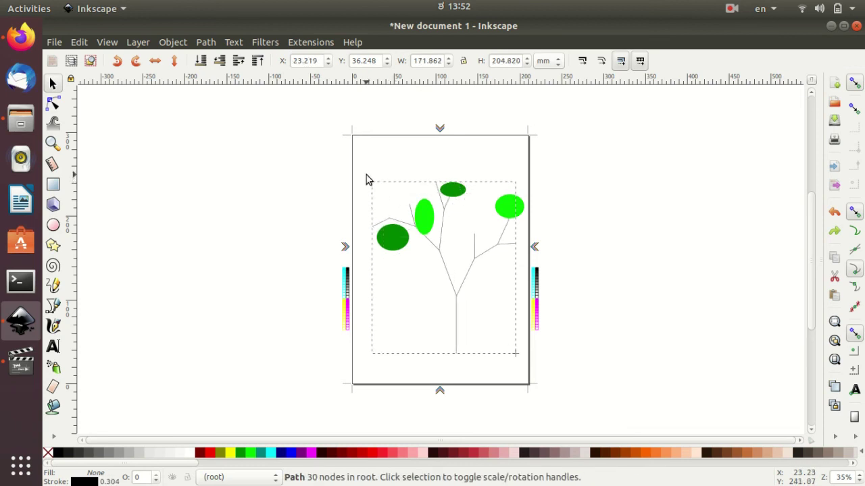
{"action": "left_click", "coordinate": [644, 223]}
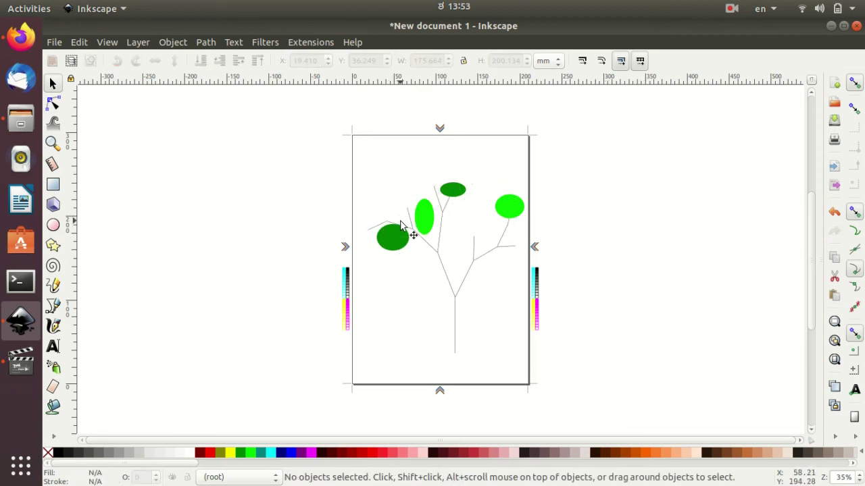
- Undo the tree stretch and nudge the tall lime leaf slightly right onto its branch
{"action": "key", "text": "ctrl+z"}
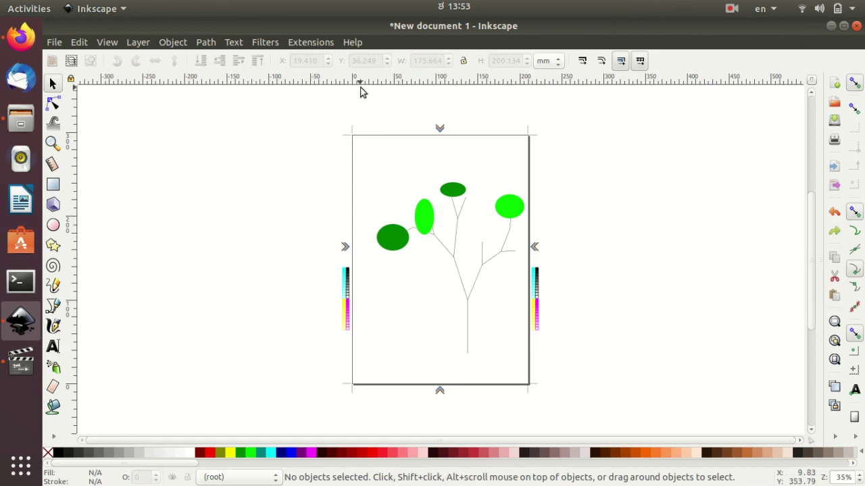
{"action": "left_click", "coordinate": [427, 215]}
{"action": "left_click_drag", "start_coordinate": [427, 214], "coordinate": [432, 212]}
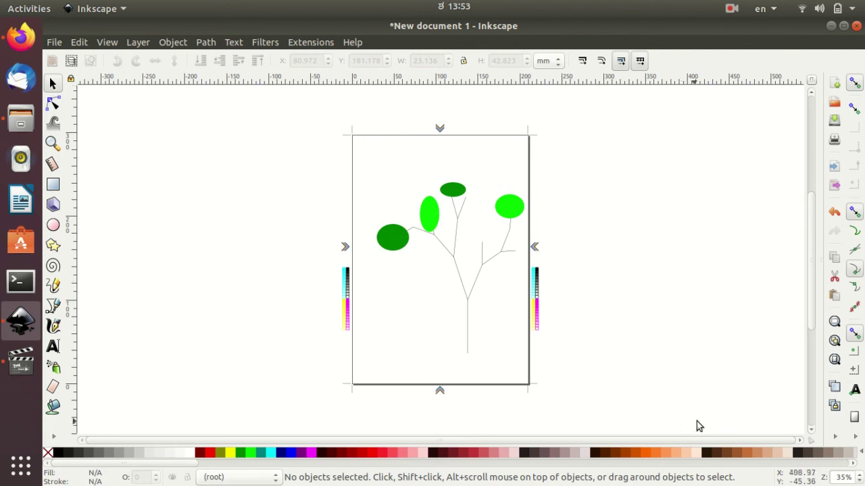
{"action": "left_click", "coordinate": [771, 9]}
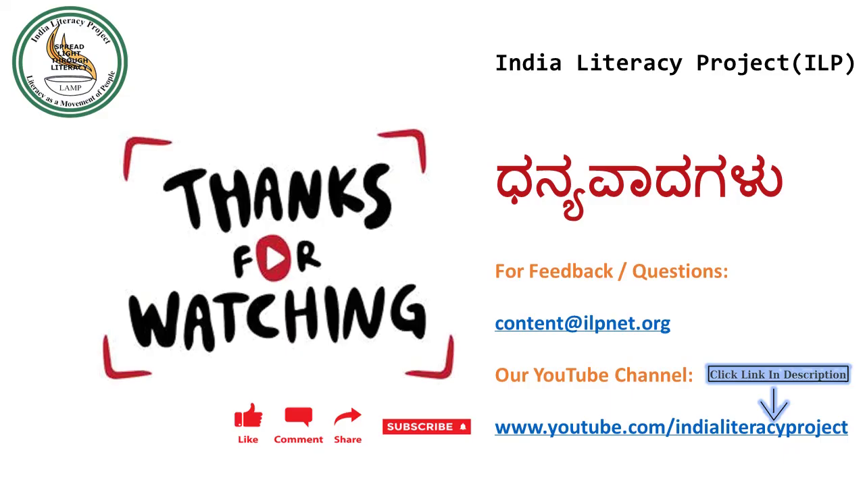